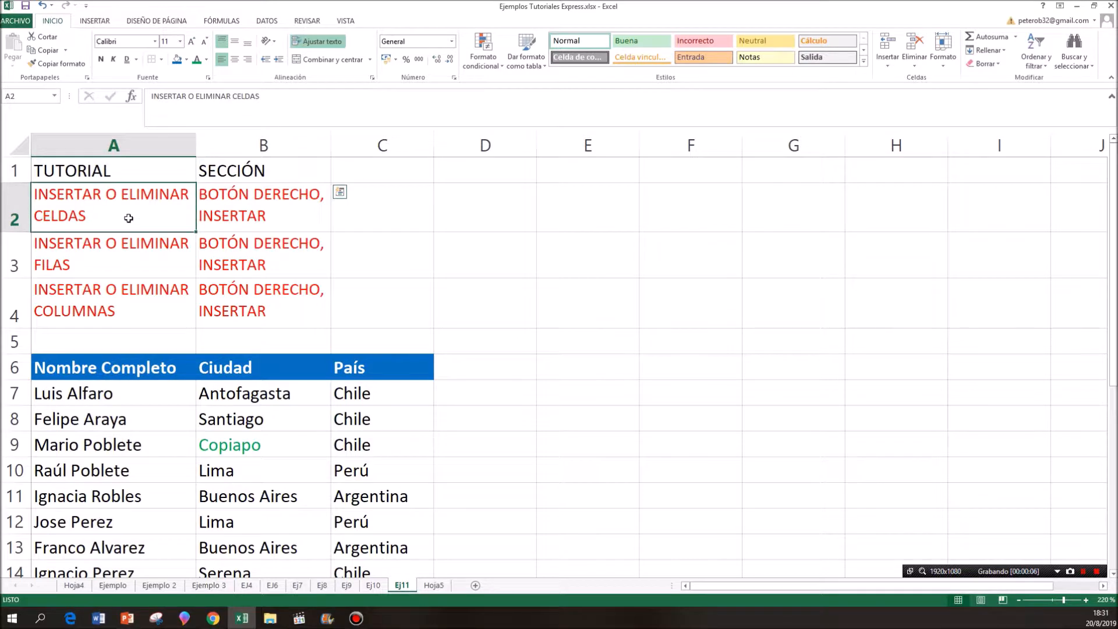
Insert a cell at the Copiapo city cell B9, shifting the existing cells right, and undo the insertion
{"action": "left_click_drag", "start_coordinate": [147, 217], "coordinate": [271, 218]}
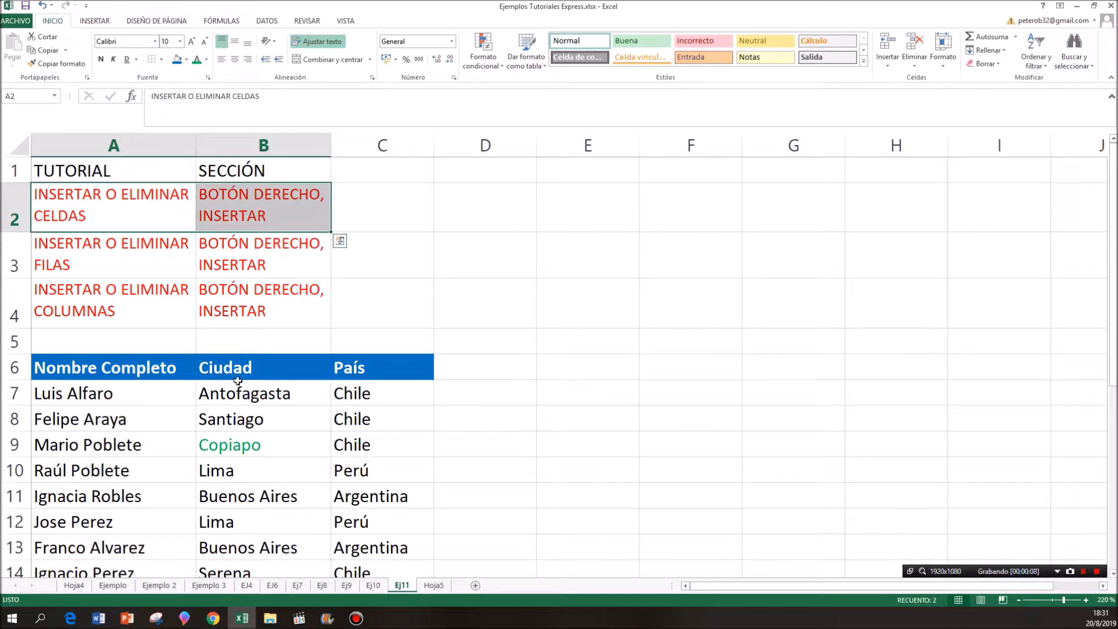
{"action": "left_click", "coordinate": [286, 445]}
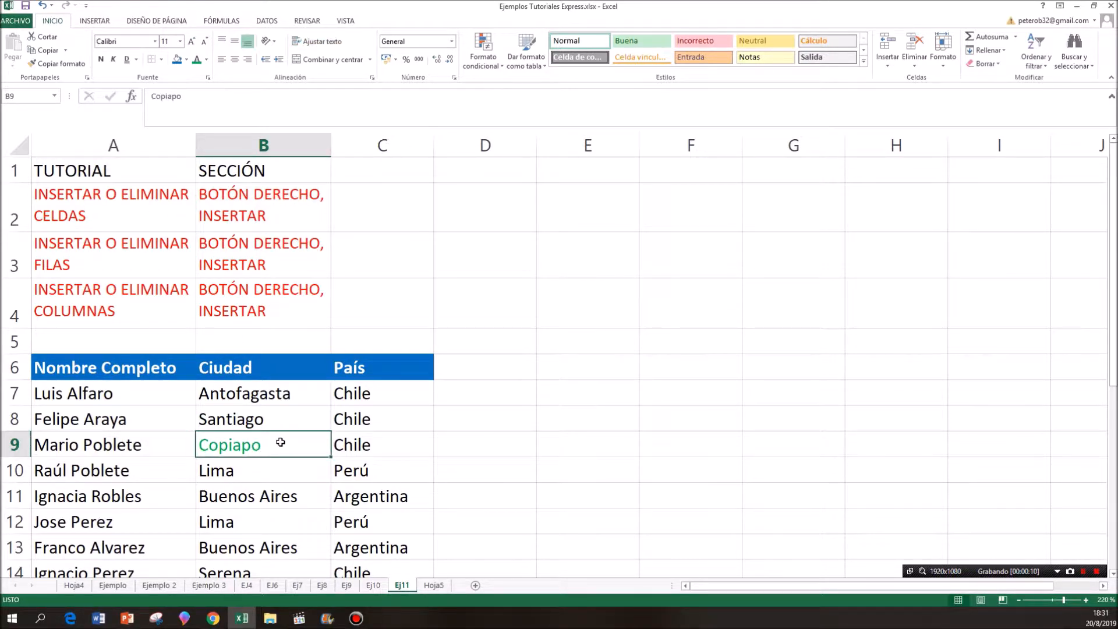
{"action": "right_click", "coordinate": [281, 444]}
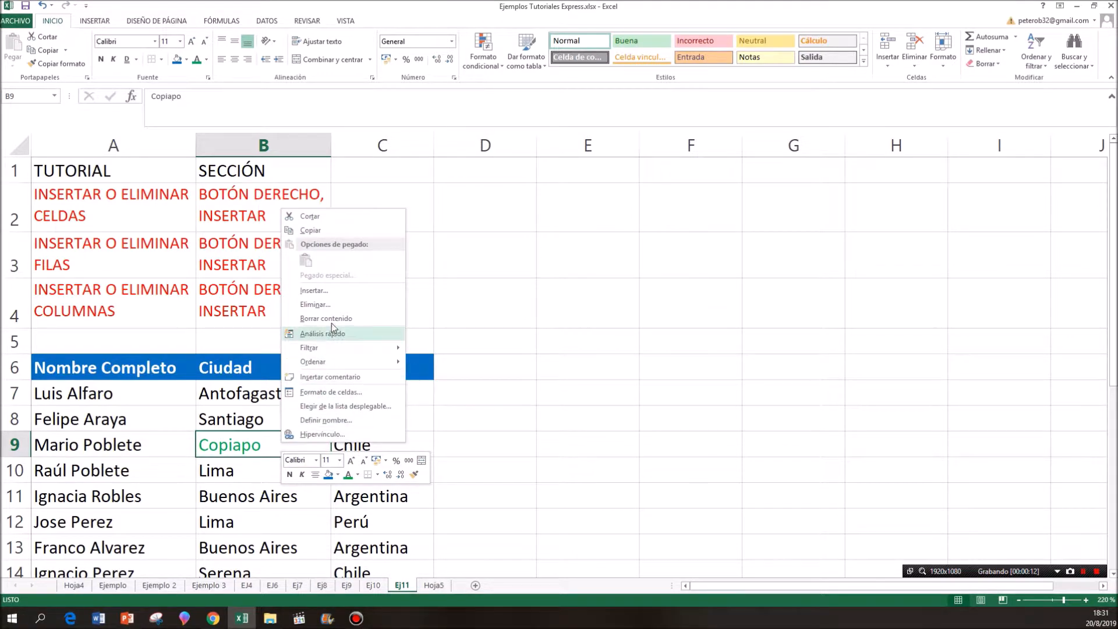
{"action": "left_click", "coordinate": [341, 291]}
{"action": "left_click", "coordinate": [304, 270]}
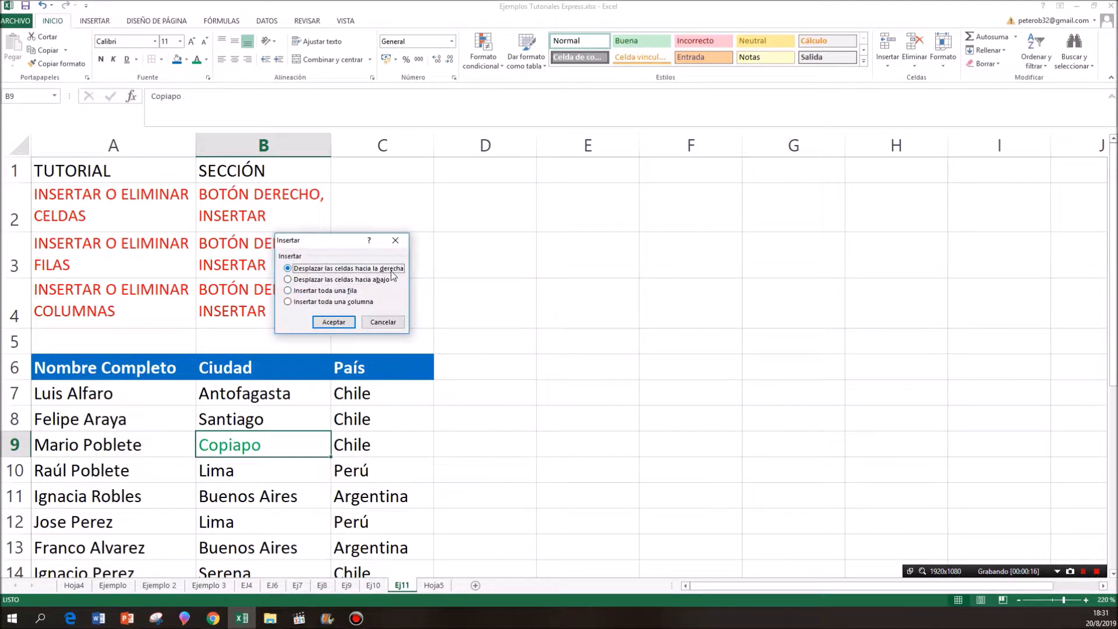
{"action": "left_click", "coordinate": [326, 324]}
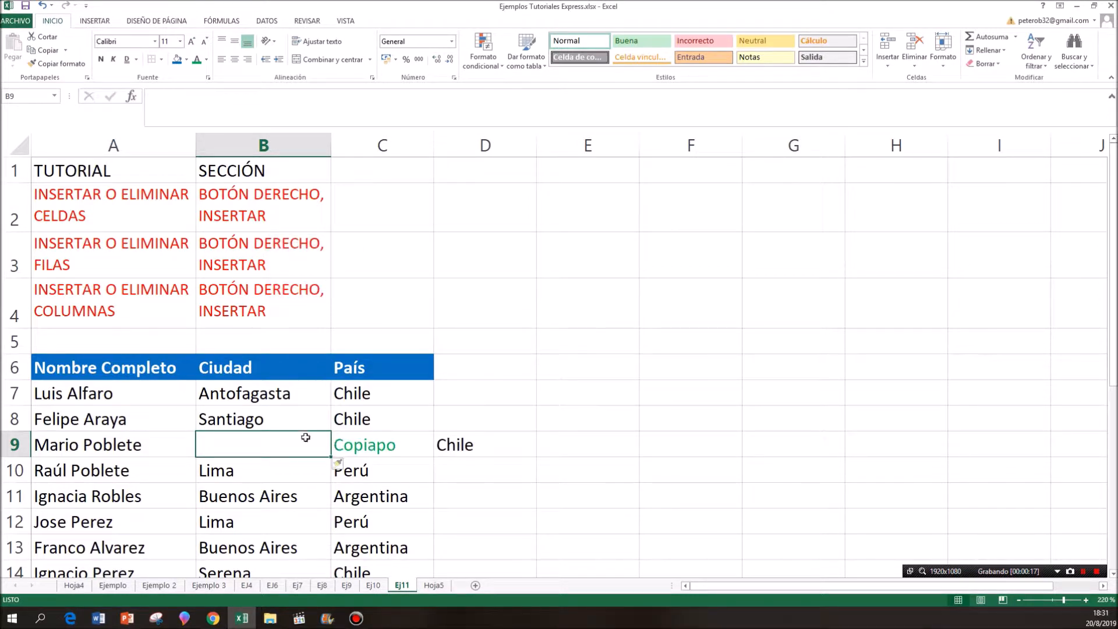
{"action": "left_click_drag", "start_coordinate": [342, 445], "coordinate": [446, 444]}
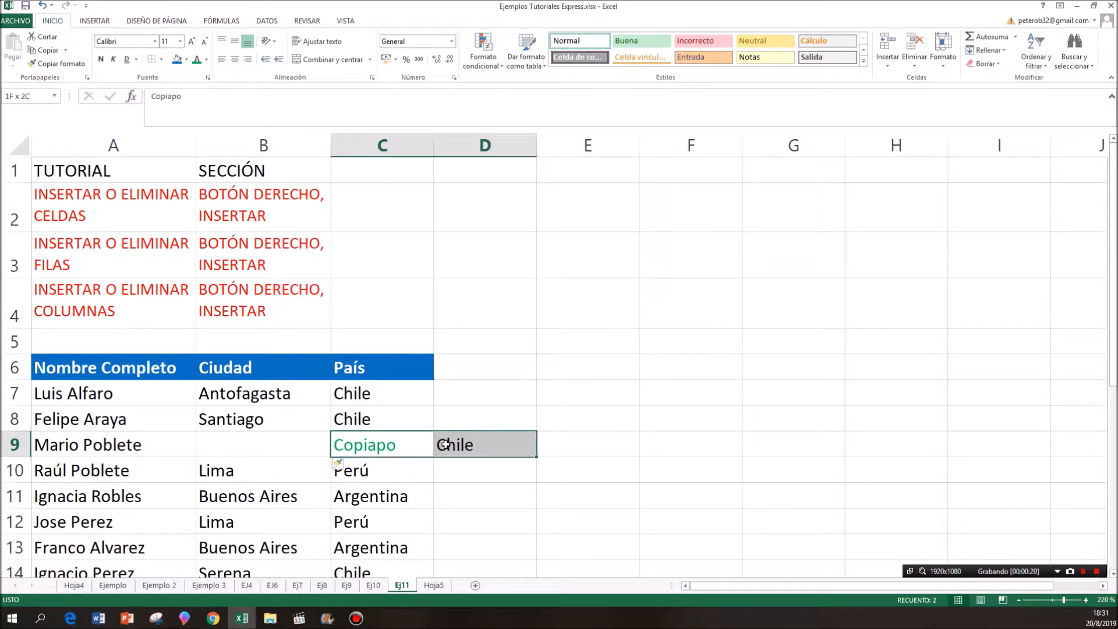
{"action": "left_click", "coordinate": [42, 5]}
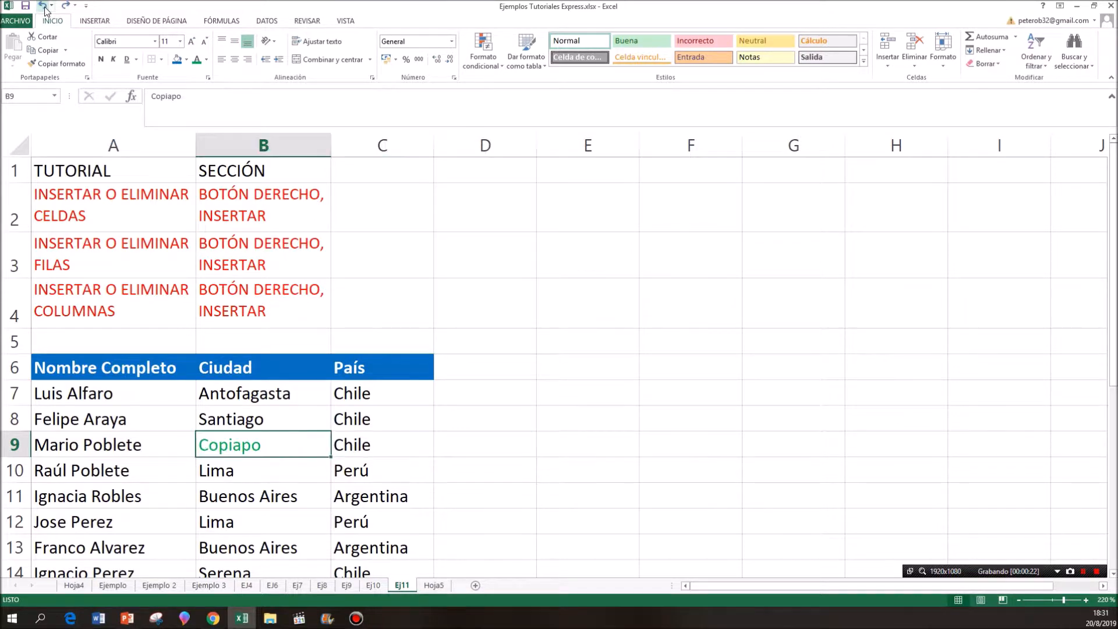
Insert a cell at B9 with the existing cells shifted down, check the end of the Ciudad column, and undo it
{"action": "right_click", "coordinate": [280, 441]}
{"action": "left_click", "coordinate": [330, 292]}
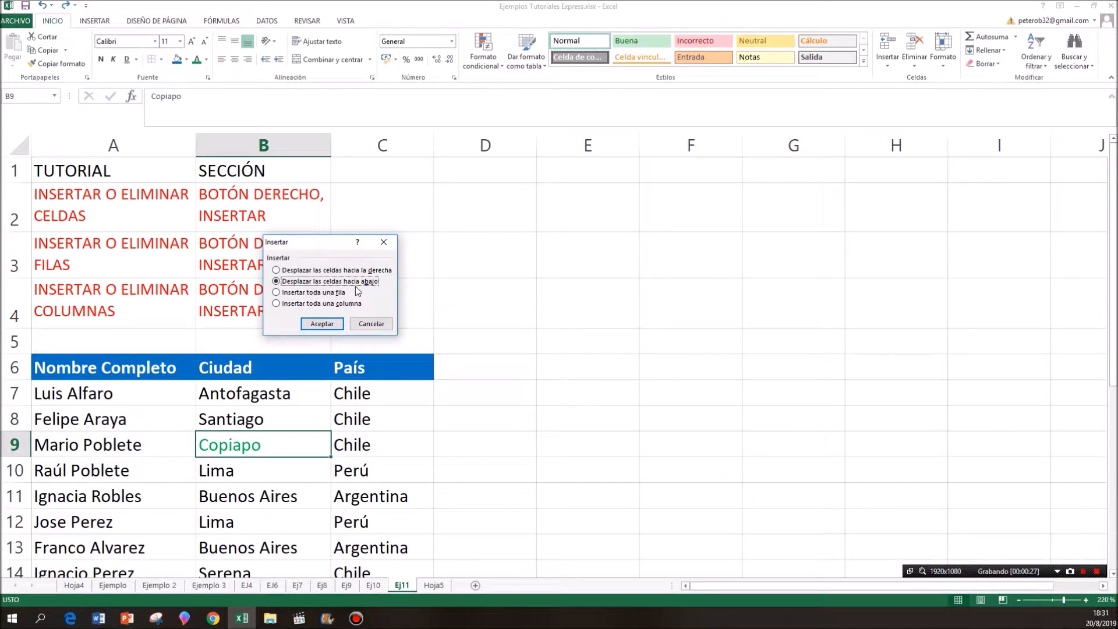
{"action": "left_click", "coordinate": [320, 324]}
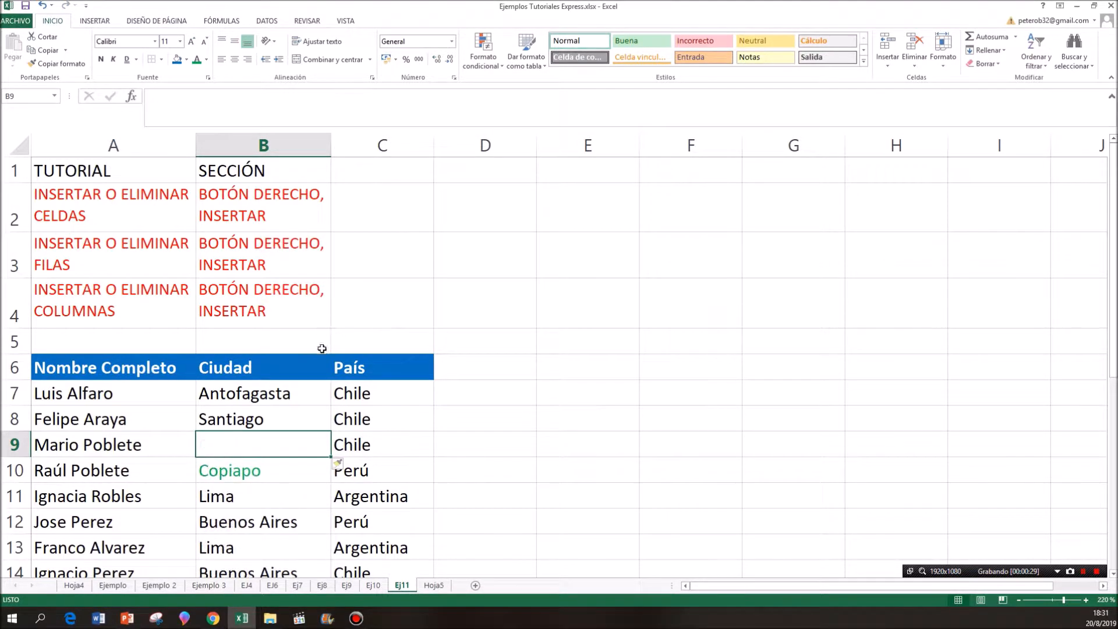
{"action": "left_click", "coordinate": [283, 424]}
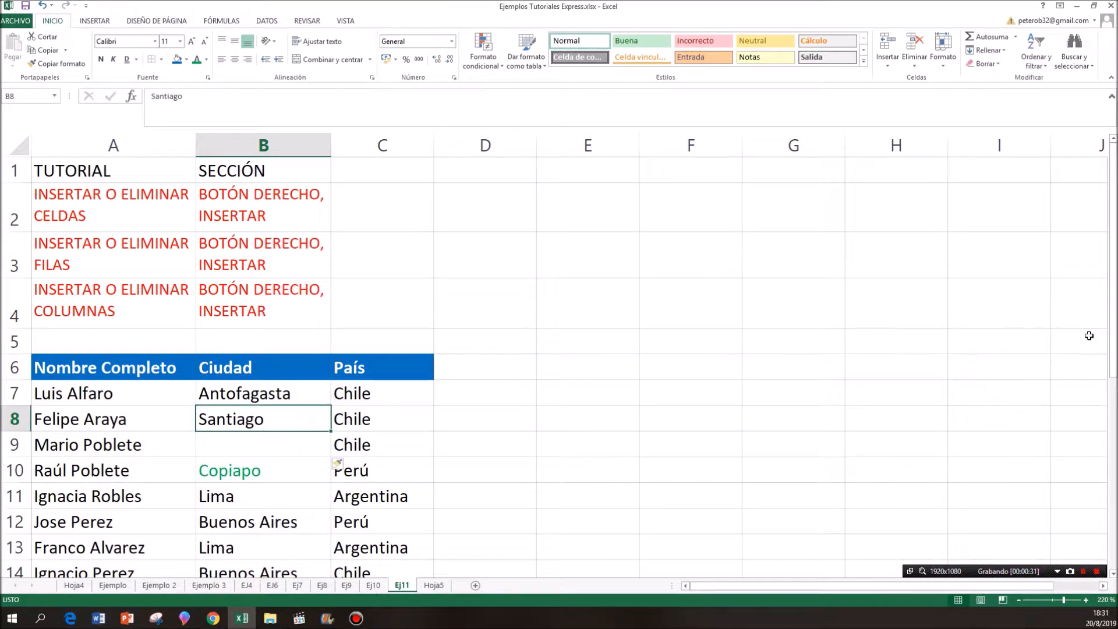
{"action": "left_click_drag", "start_coordinate": [1110, 331], "coordinate": [1112, 390]}
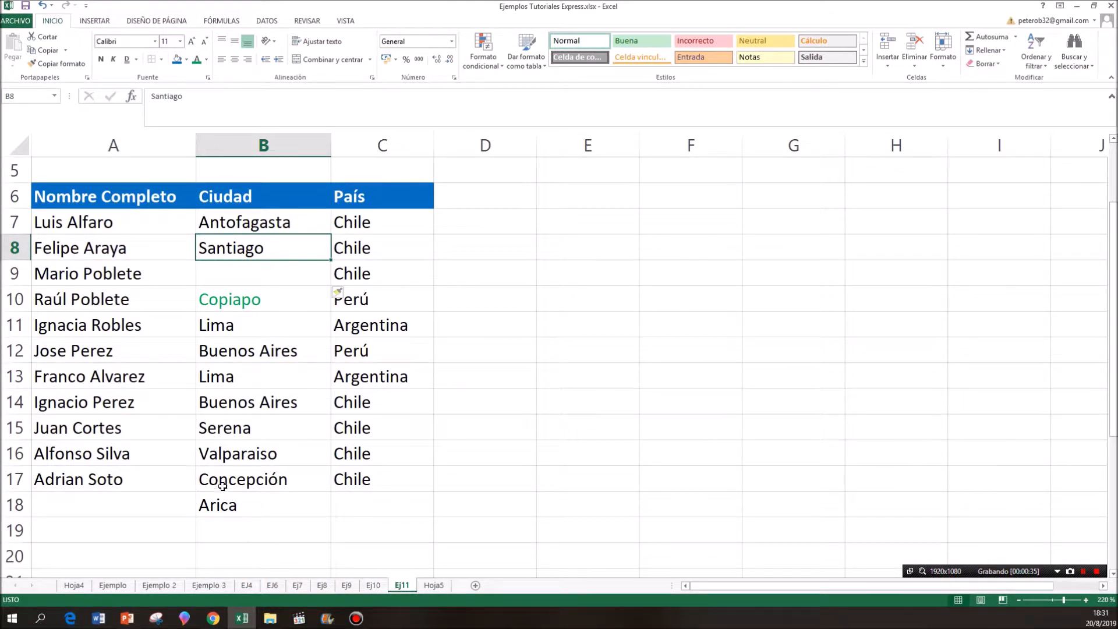
{"action": "left_click_drag", "start_coordinate": [254, 480], "coordinate": [255, 502]}
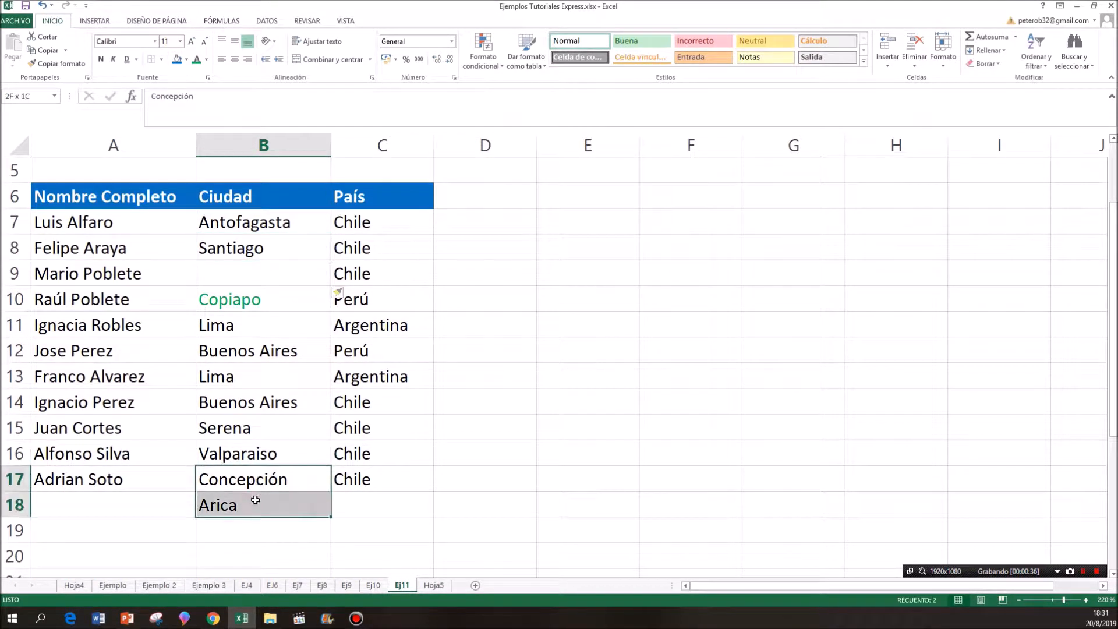
{"action": "left_click", "coordinate": [267, 269]}
{"action": "left_click", "coordinate": [42, 5]}
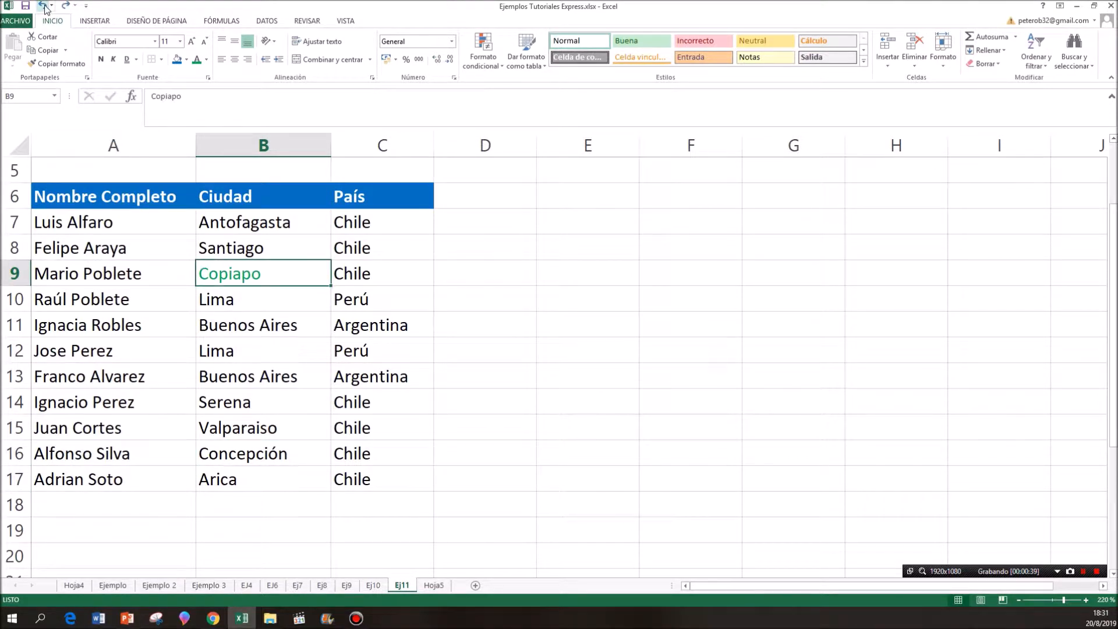
Insert an entire row at cell B9 above the Copiapo record, and undo the row insertion
{"action": "right_click", "coordinate": [289, 281]}
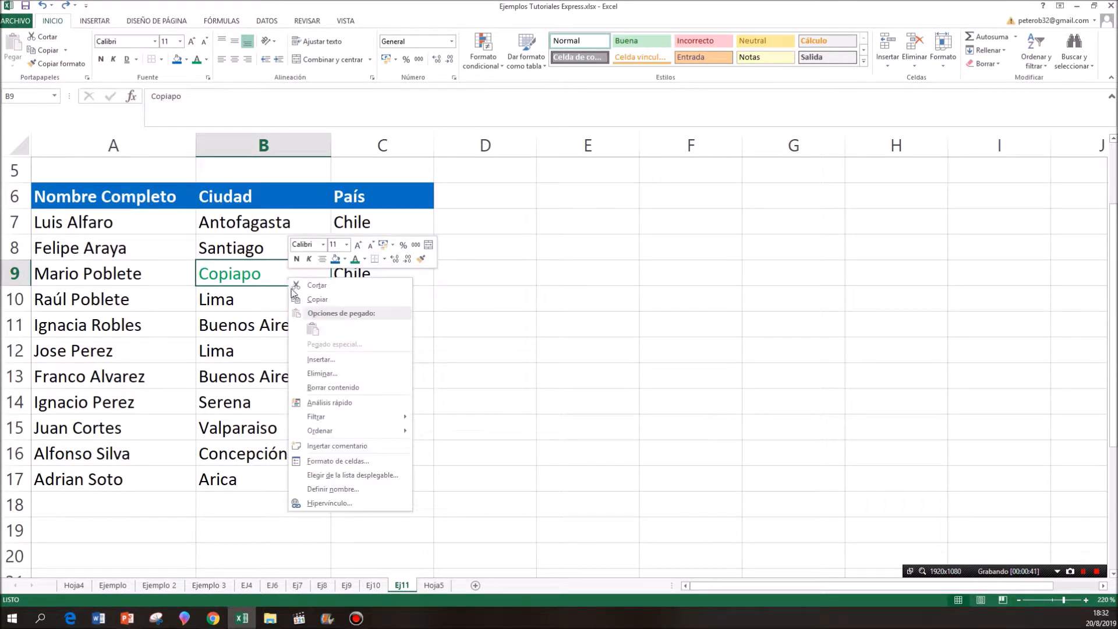
{"action": "left_click", "coordinate": [321, 360]}
{"action": "left_click", "coordinate": [303, 355]}
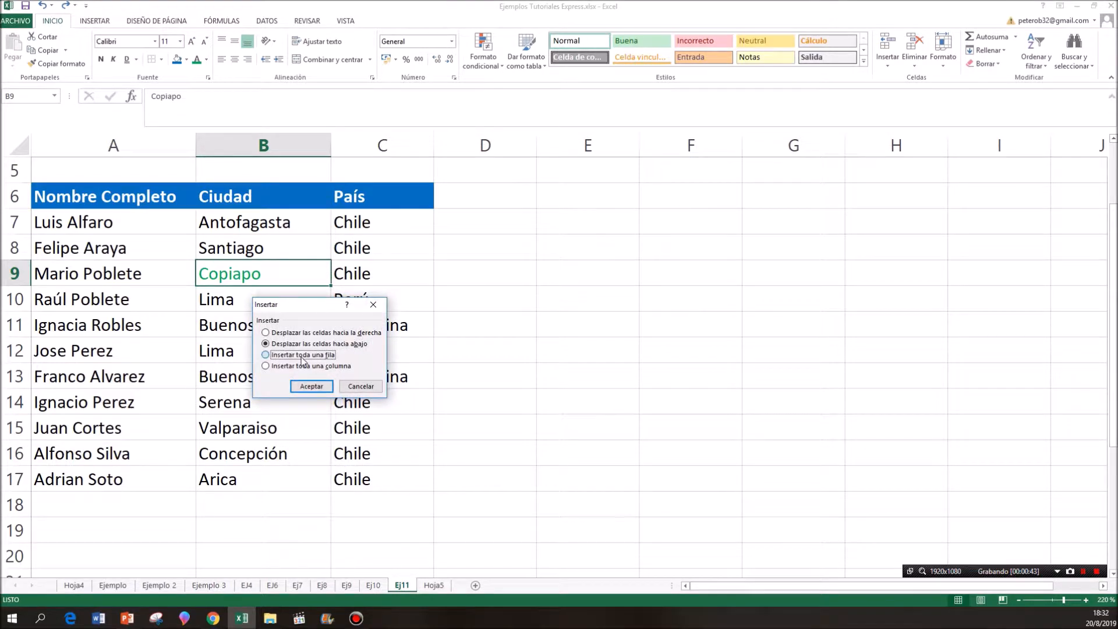
{"action": "left_click", "coordinate": [311, 386]}
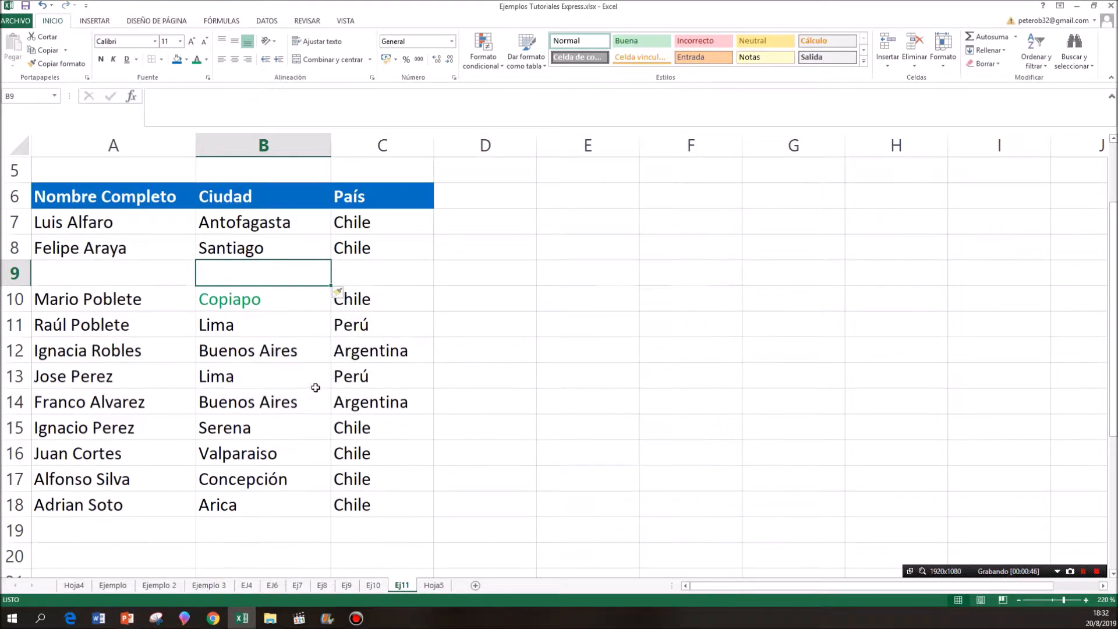
{"action": "left_click_drag", "start_coordinate": [81, 274], "coordinate": [340, 274]}
{"action": "left_click", "coordinate": [17, 273]}
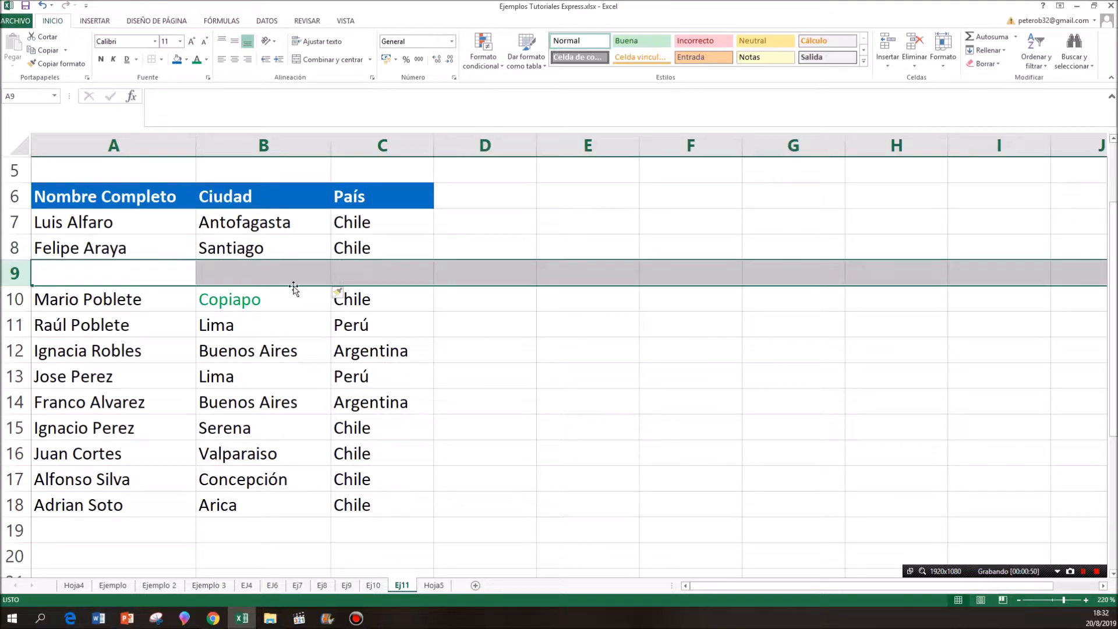
{"action": "left_click", "coordinate": [284, 301]}
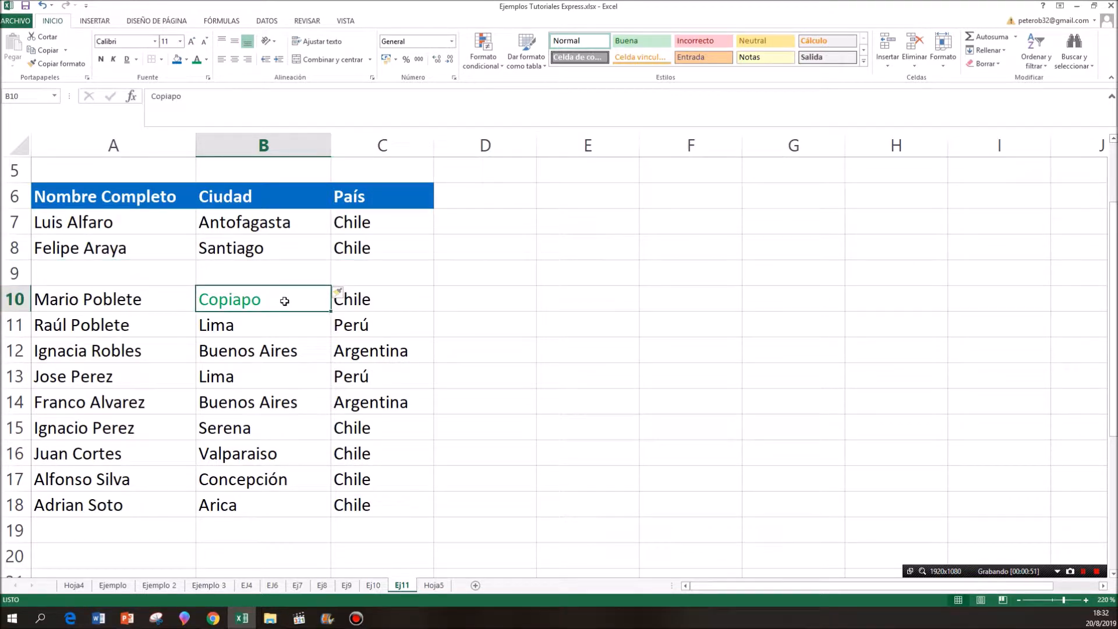
{"action": "left_click", "coordinate": [43, 5]}
Insert an entire column at cell B9, before the Ciudad column, and undo the column insertion
{"action": "right_click", "coordinate": [275, 276]}
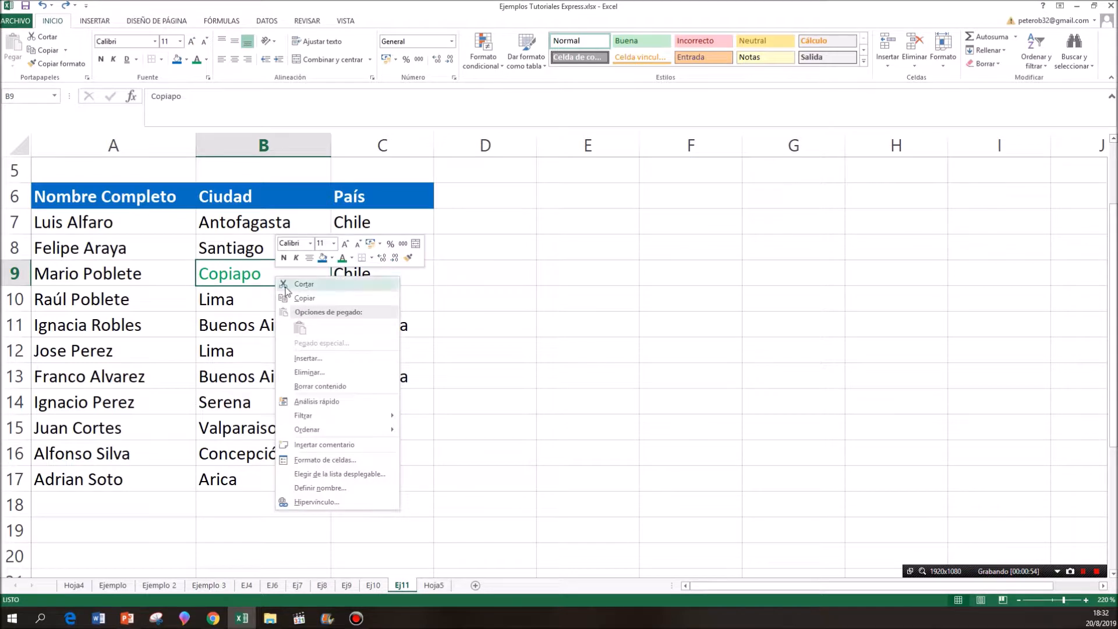
{"action": "left_click", "coordinate": [316, 362]}
{"action": "left_click", "coordinate": [286, 371]}
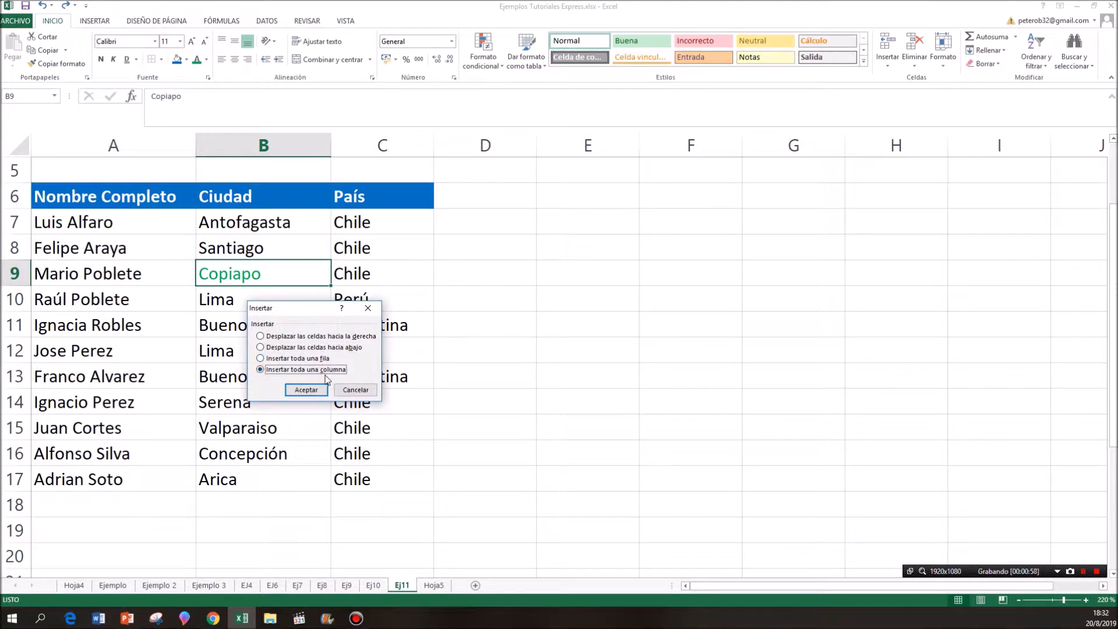
{"action": "left_click", "coordinate": [306, 390]}
{"action": "left_click", "coordinate": [291, 219]}
{"action": "left_click_drag", "start_coordinate": [291, 219], "coordinate": [302, 479]}
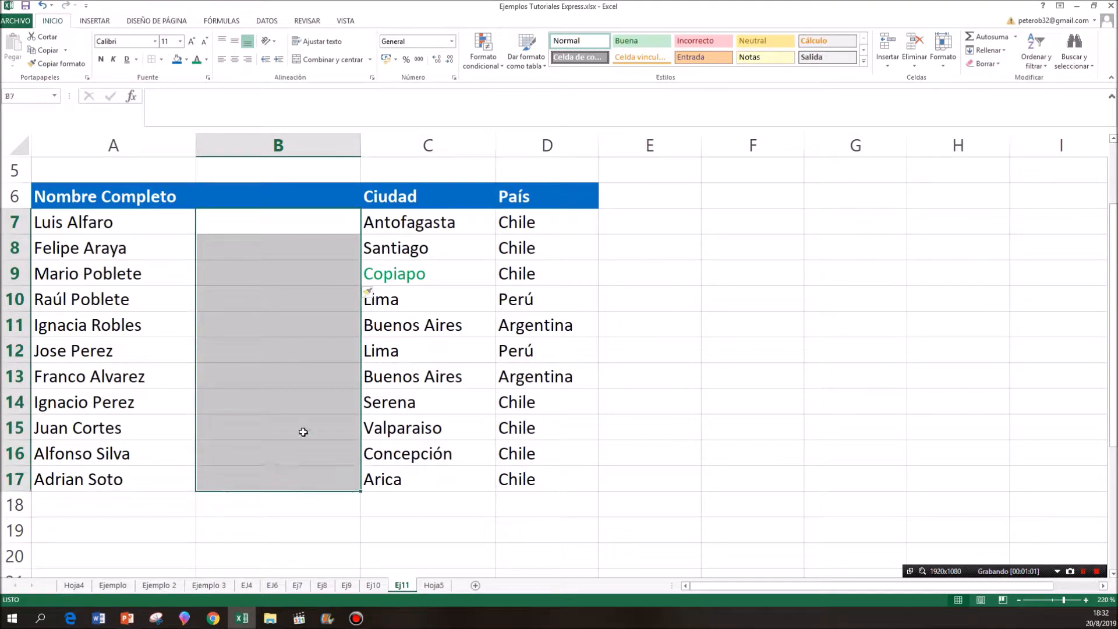
{"action": "left_click", "coordinate": [294, 142]}
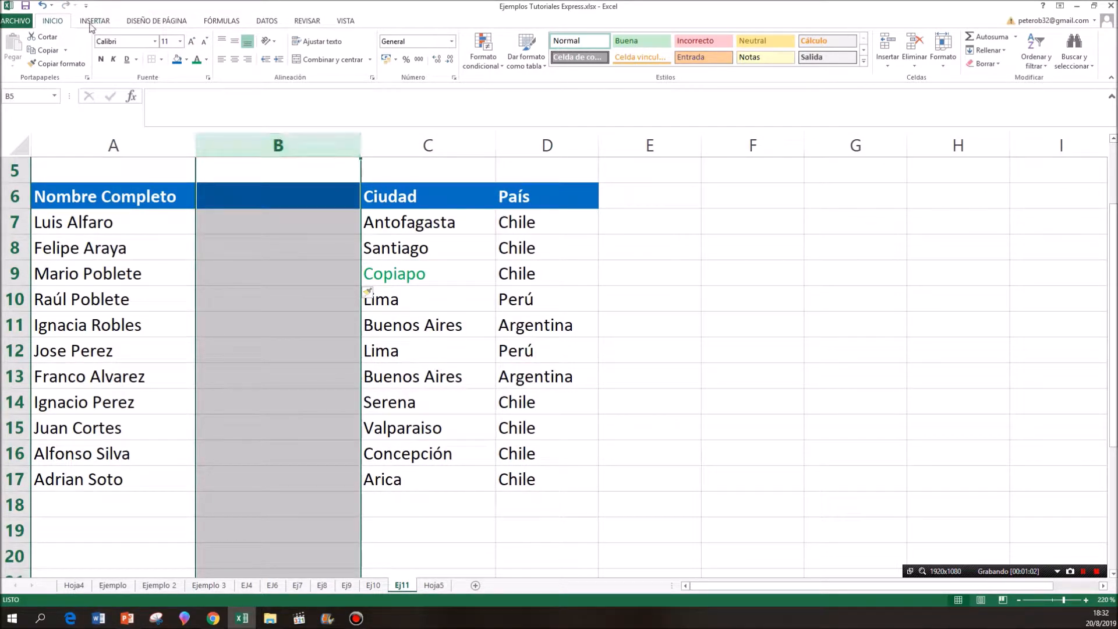
{"action": "left_click", "coordinate": [42, 6]}
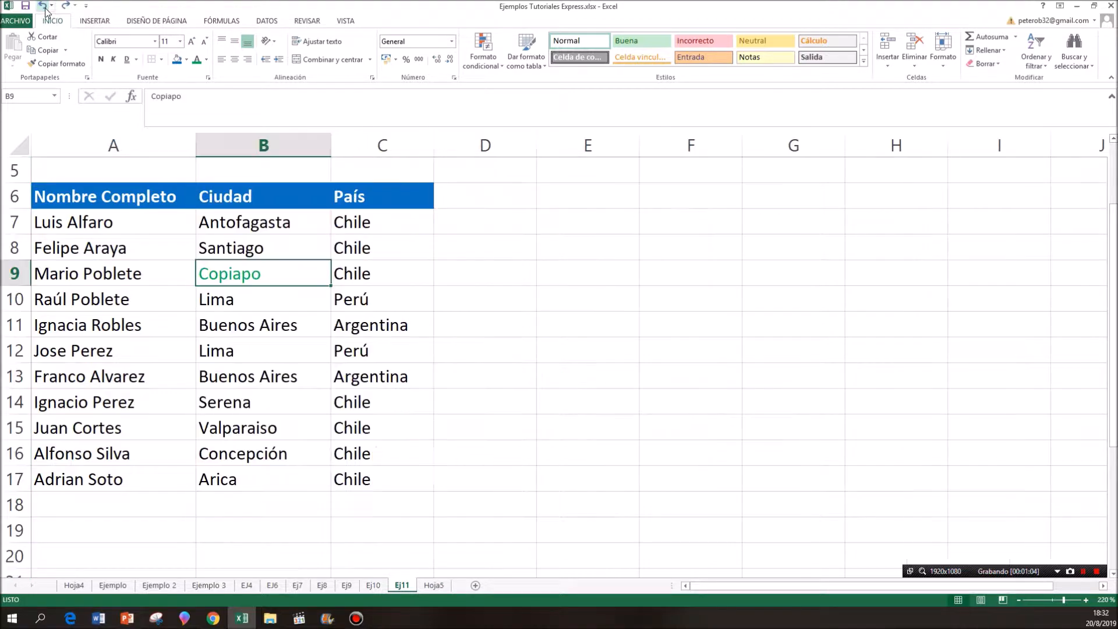
Delete the Copiapo cell B9, shifting the remaining cells left, and undo the deletion
{"action": "left_click", "coordinate": [246, 325]}
{"action": "scroll", "coordinate": [245, 325], "scroll_direction": "up", "scroll_amount": 2}
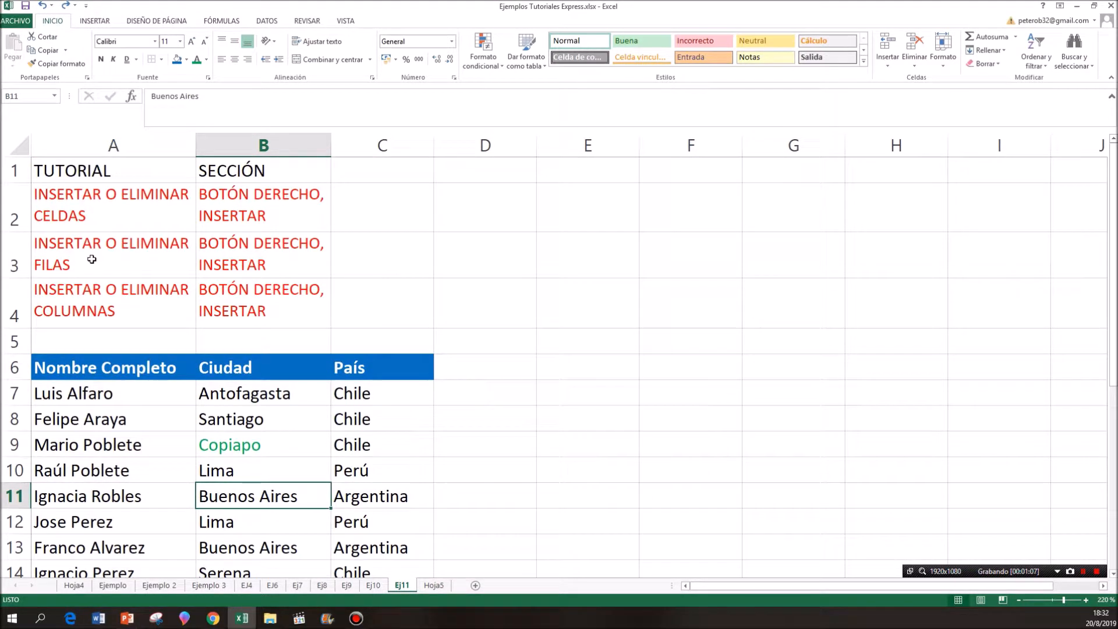
{"action": "left_click", "coordinate": [99, 260]}
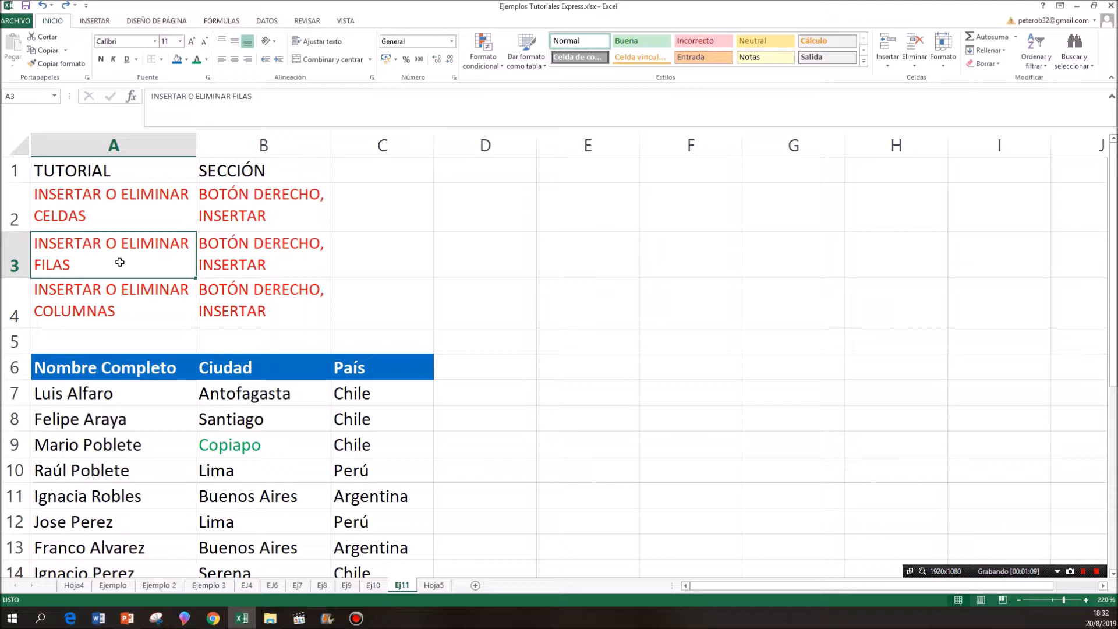
{"action": "left_click", "coordinate": [285, 441]}
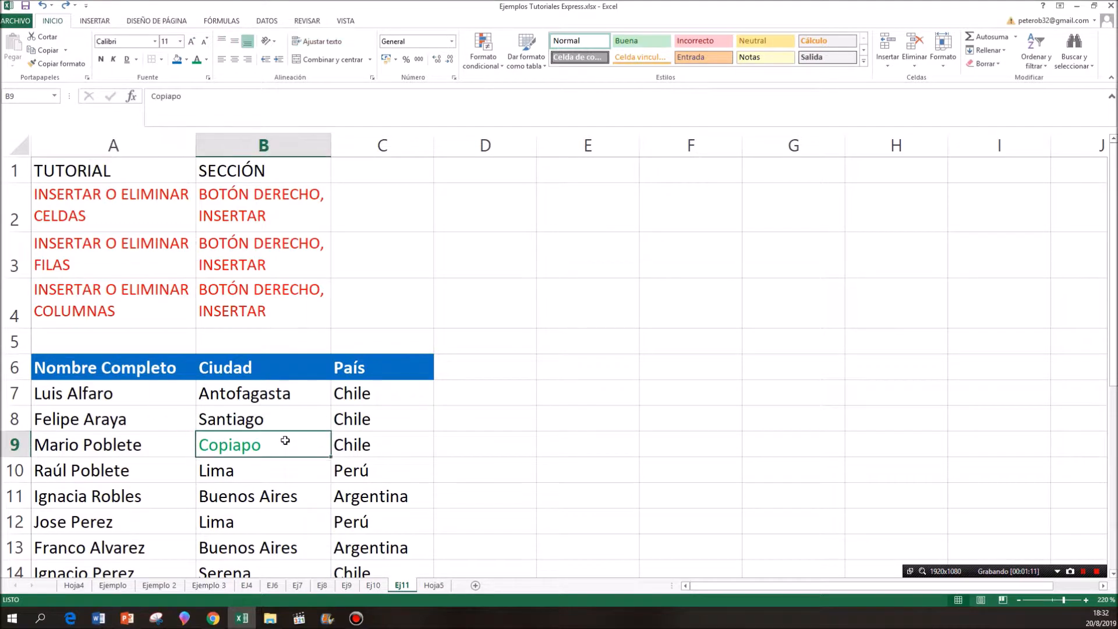
{"action": "scroll", "coordinate": [285, 441], "scroll_direction": "down", "scroll_amount": 1}
{"action": "right_click", "coordinate": [302, 324]}
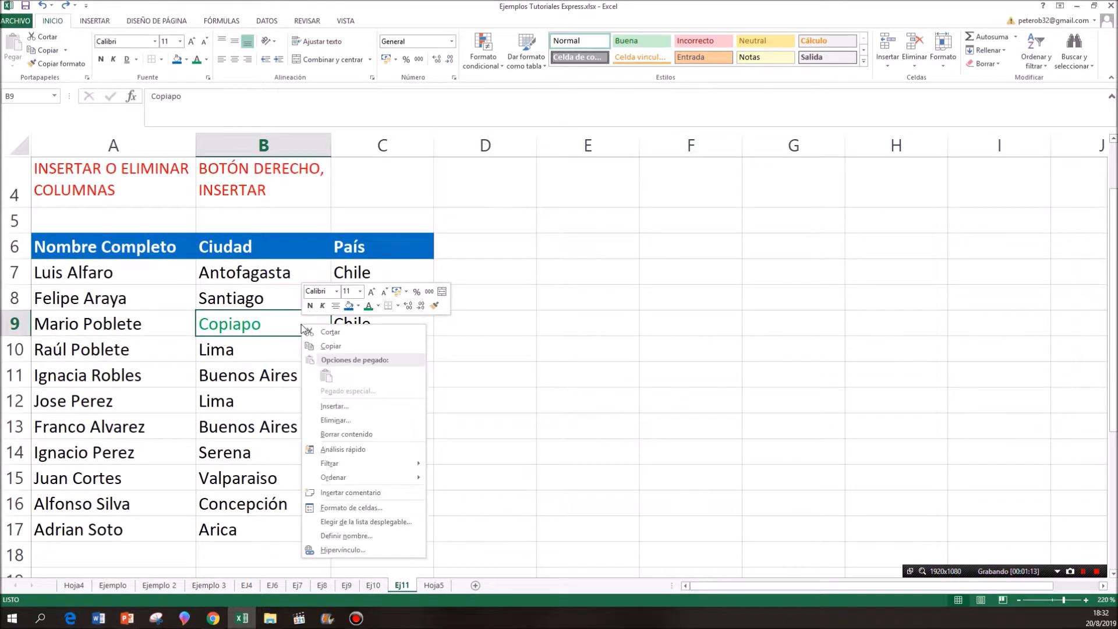
{"action": "left_click", "coordinate": [347, 418]}
{"action": "left_click", "coordinate": [311, 395]}
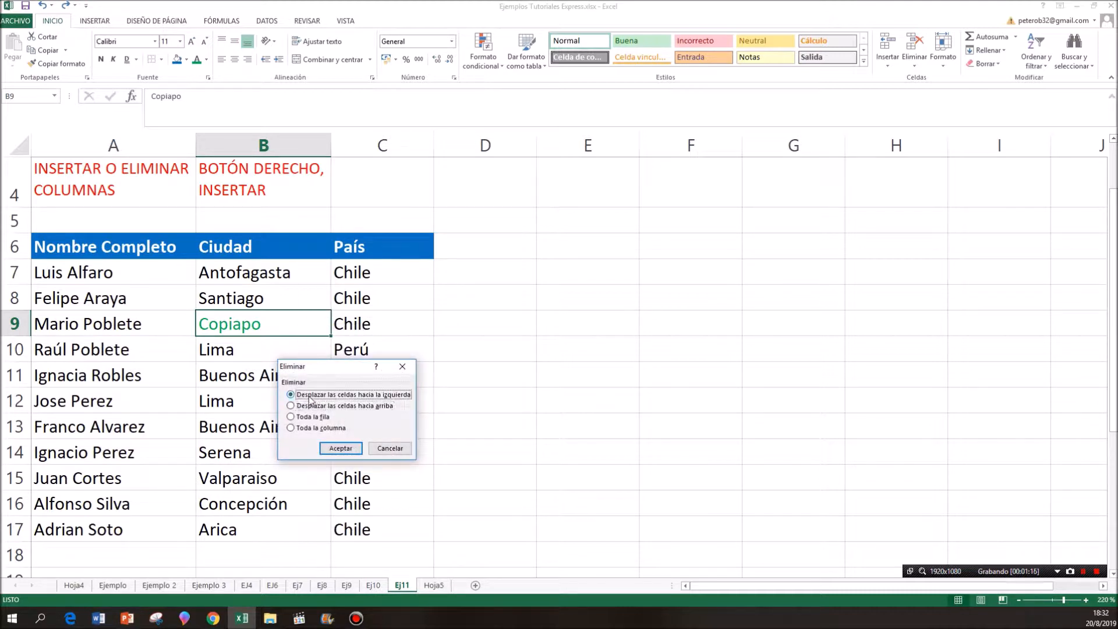
{"action": "left_click", "coordinate": [341, 448]}
{"action": "left_click_drag", "start_coordinate": [381, 323], "coordinate": [295, 318]}
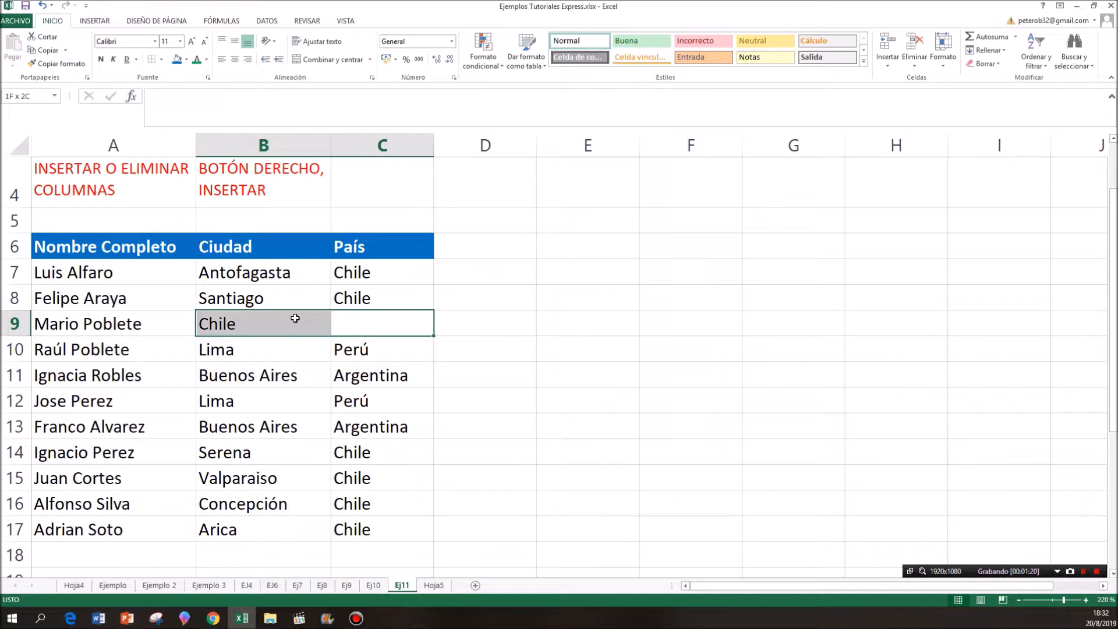
{"action": "left_click", "coordinate": [41, 5]}
Delete cell B9 with the cells below shifted up, and undo the deletion
{"action": "right_click", "coordinate": [242, 319]}
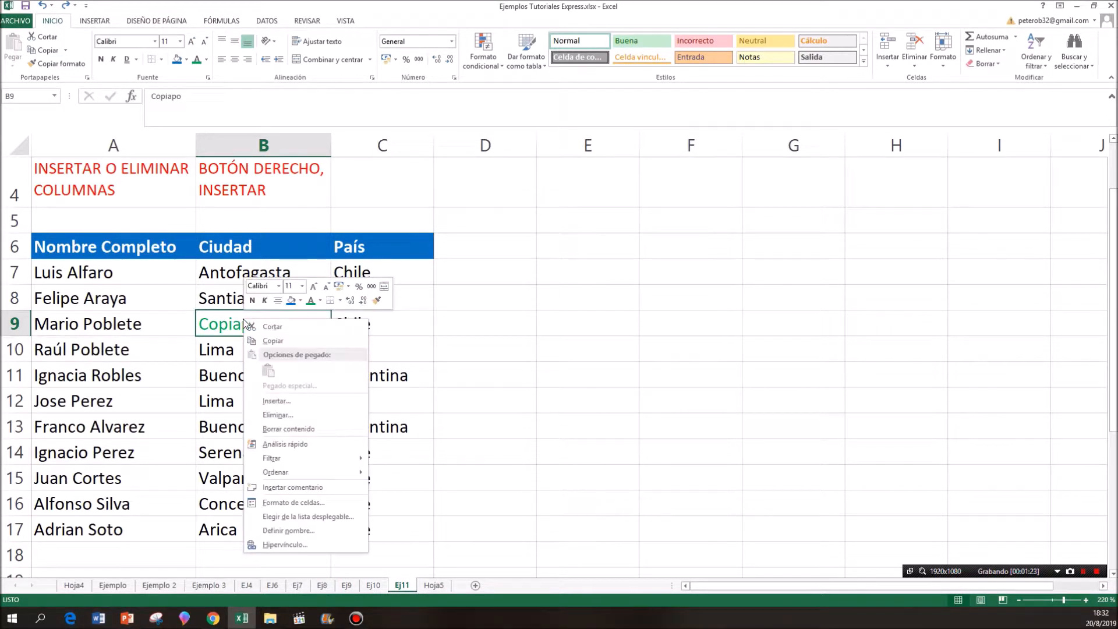
{"action": "left_click", "coordinate": [293, 412]}
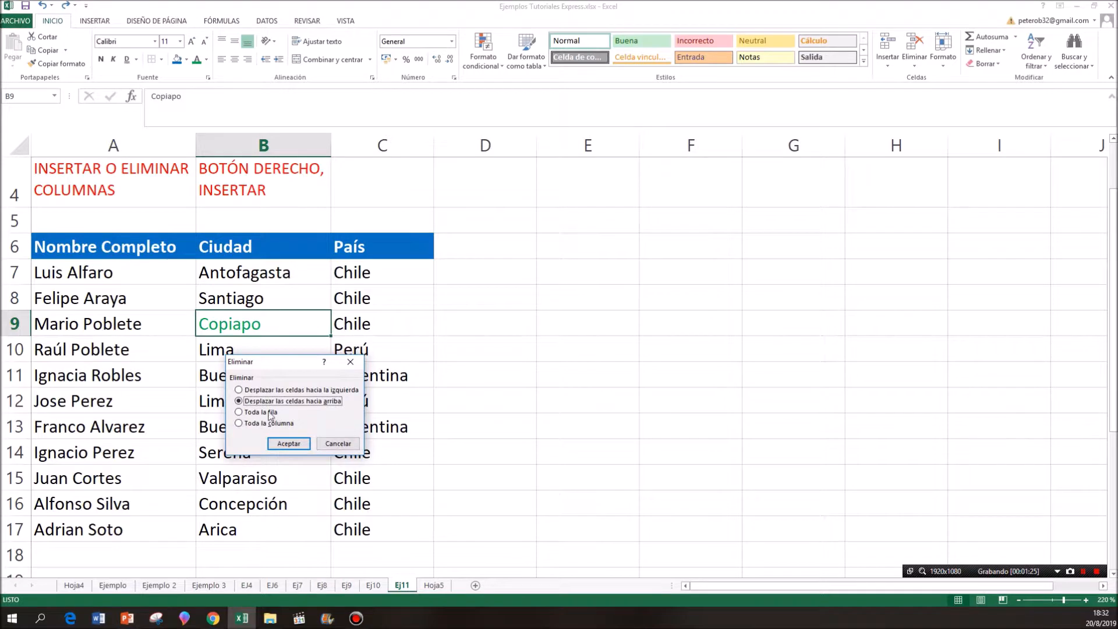
{"action": "left_click", "coordinate": [289, 444]}
{"action": "mouse_move", "coordinate": [267, 507]}
{"action": "left_mouse_down"}
{"action": "mouse_move", "coordinate": [265, 529]}
{"action": "mouse_move", "coordinate": [265, 496]}
{"action": "left_mouse_up"}
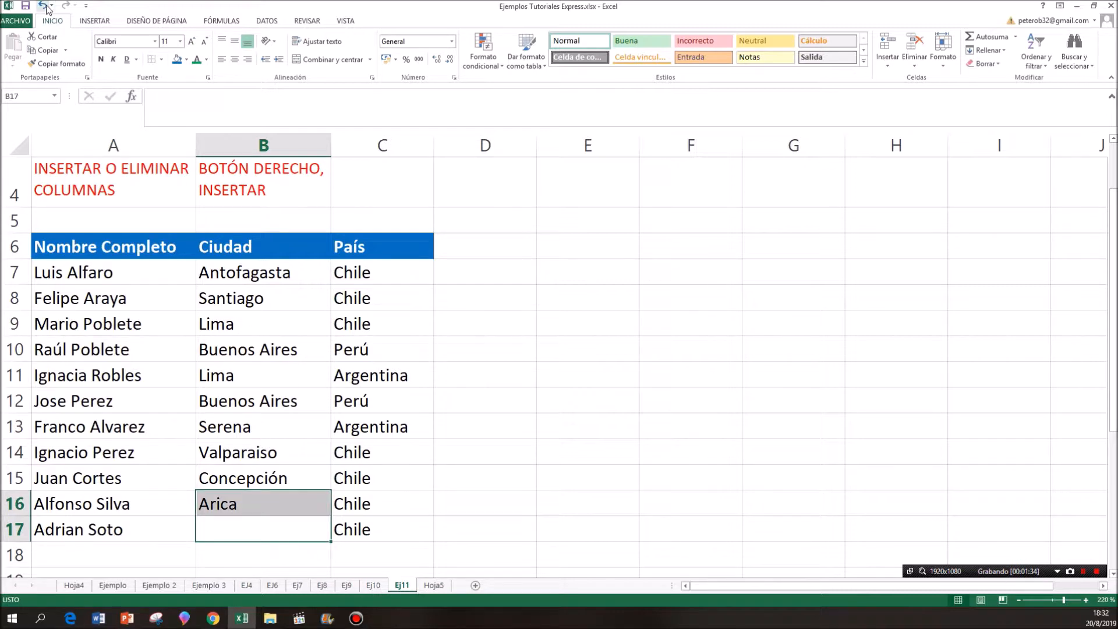
{"action": "key", "text": "ctrl+z"}
Delete the entire row containing the Copiapo cell B9, and undo the row deletion
{"action": "right_click", "coordinate": [270, 327]}
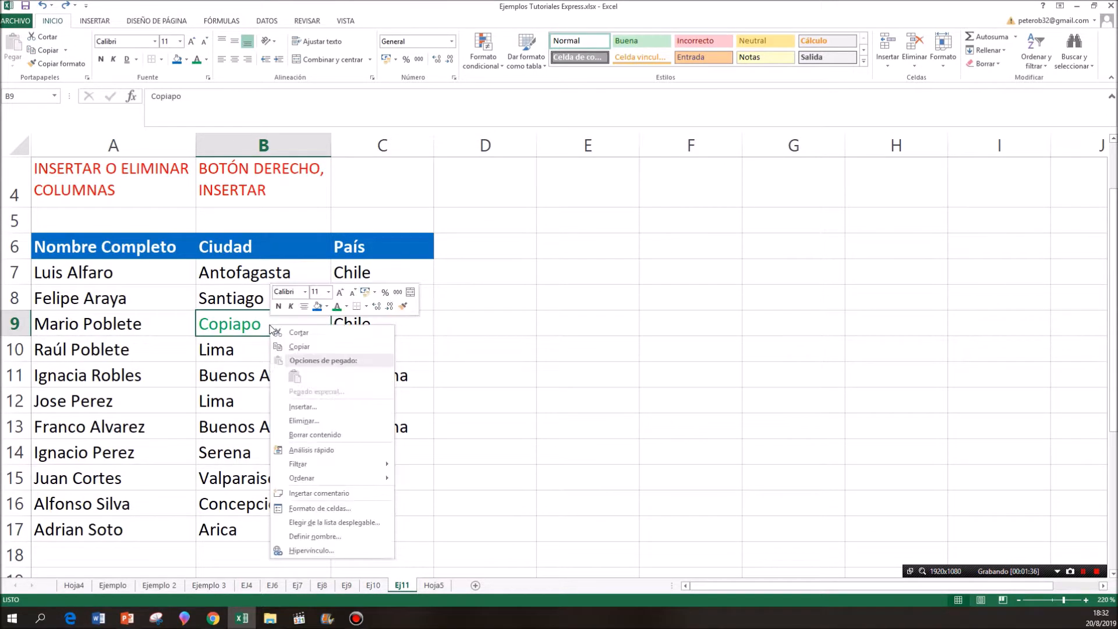
{"action": "left_click", "coordinate": [333, 420]}
{"action": "left_click", "coordinate": [300, 420]}
{"action": "left_click", "coordinate": [326, 452]}
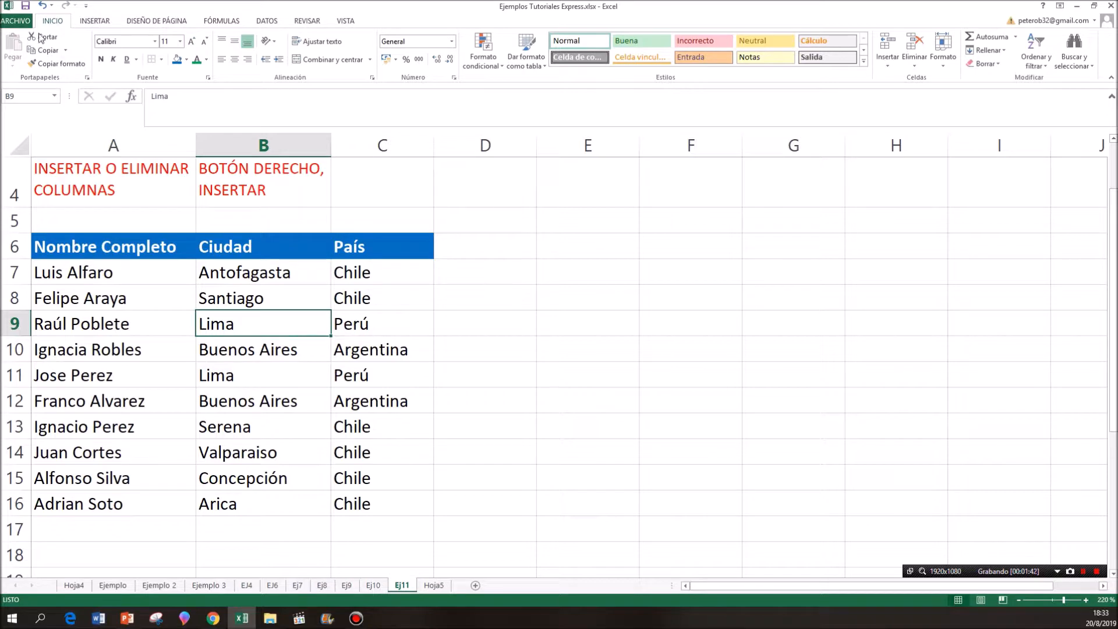
{"action": "left_click", "coordinate": [42, 6]}
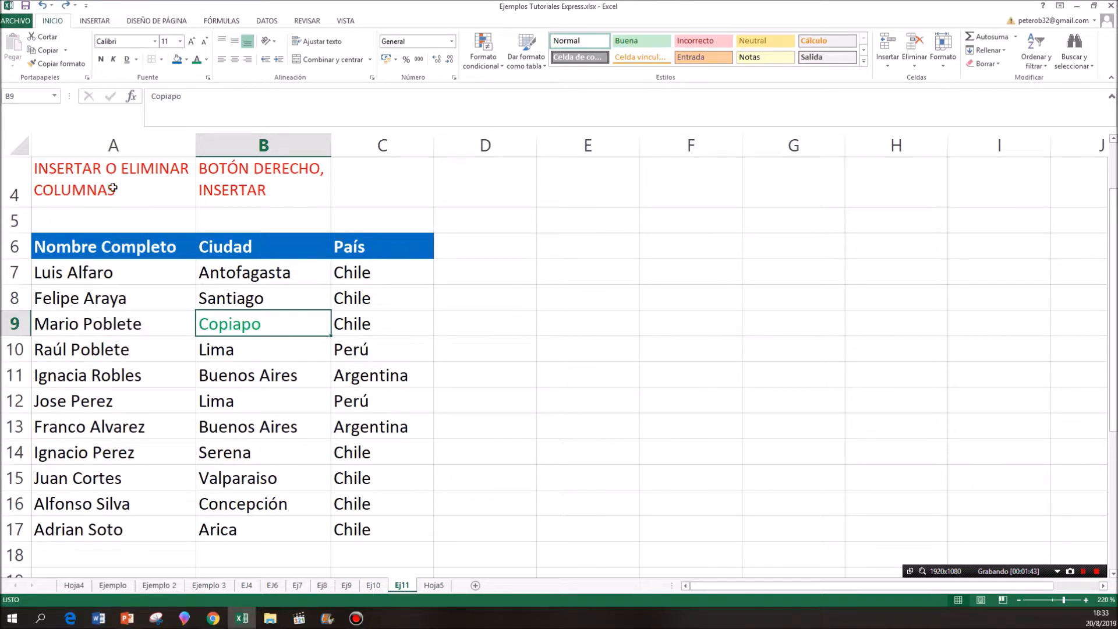
Delete the entire Ciudad column from the Copiapo cell B9, and undo the column deletion
{"action": "right_click", "coordinate": [239, 323]}
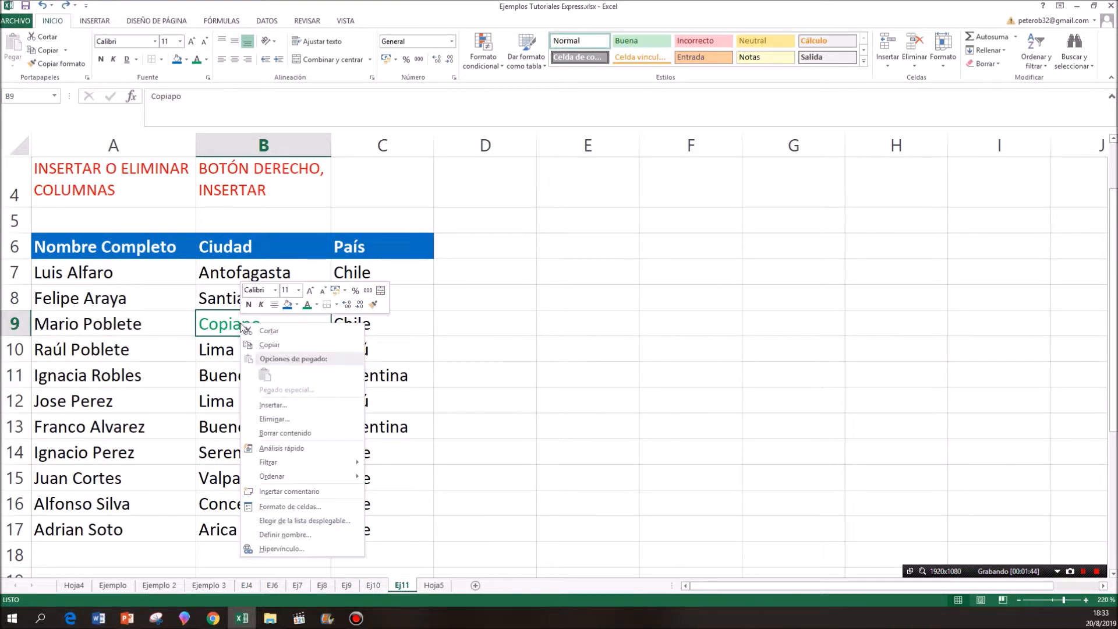
{"action": "left_click", "coordinate": [279, 427]}
{"action": "left_click", "coordinate": [250, 434]}
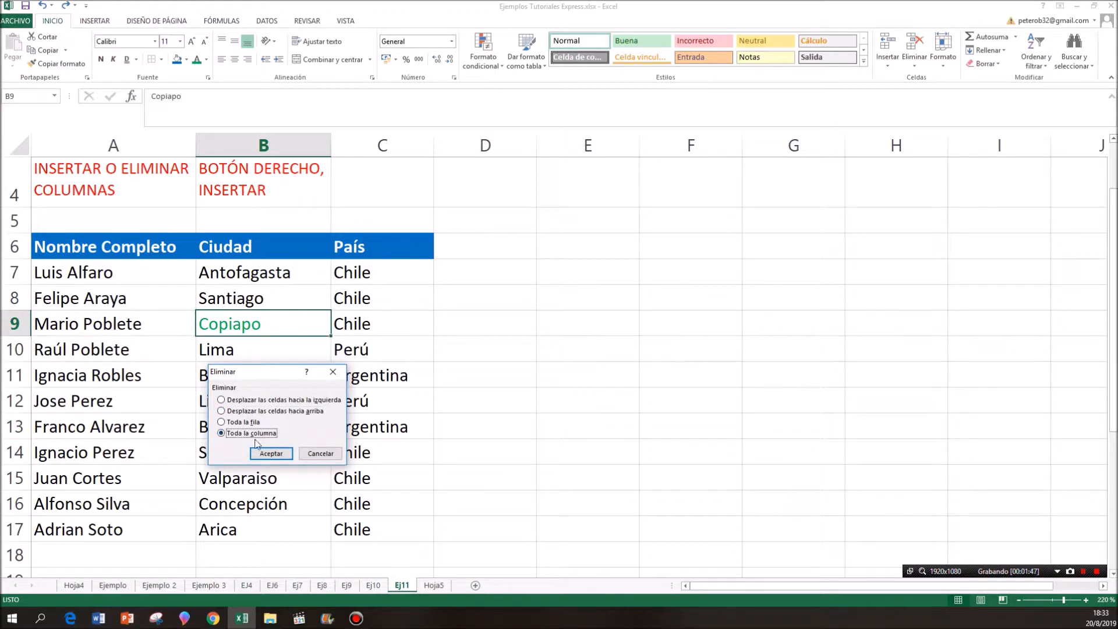
{"action": "left_click", "coordinate": [270, 453]}
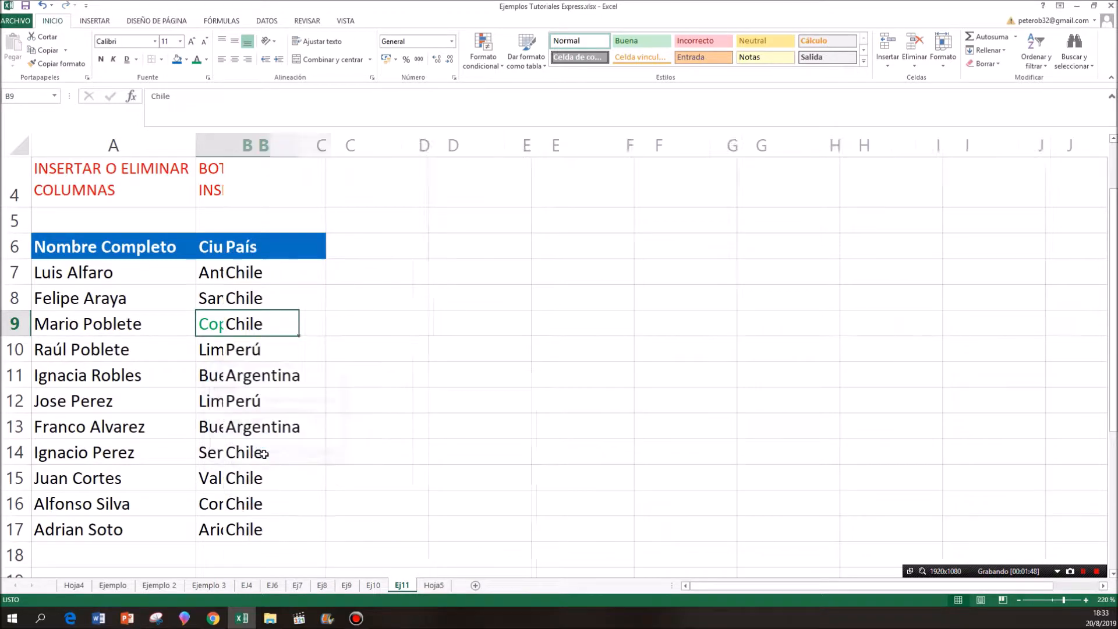
{"action": "left_click", "coordinate": [42, 5]}
{"action": "left_click", "coordinate": [326, 407]}
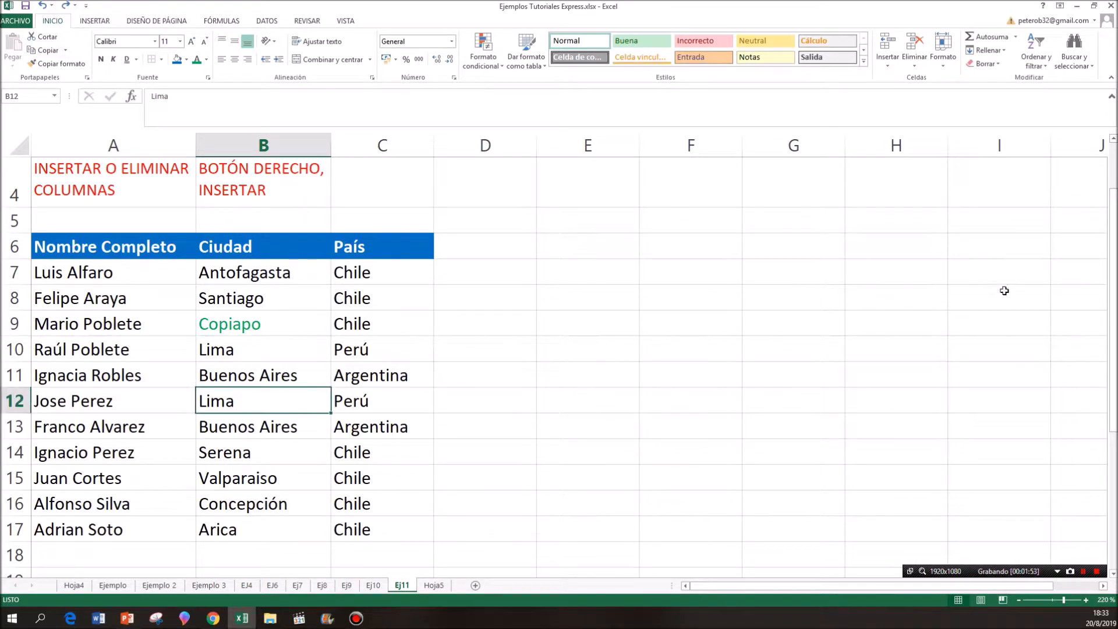
Insert a blank row at row 11 of the table using the row header
{"action": "left_click_drag", "start_coordinate": [1113, 281], "coordinate": [1113, 234]}
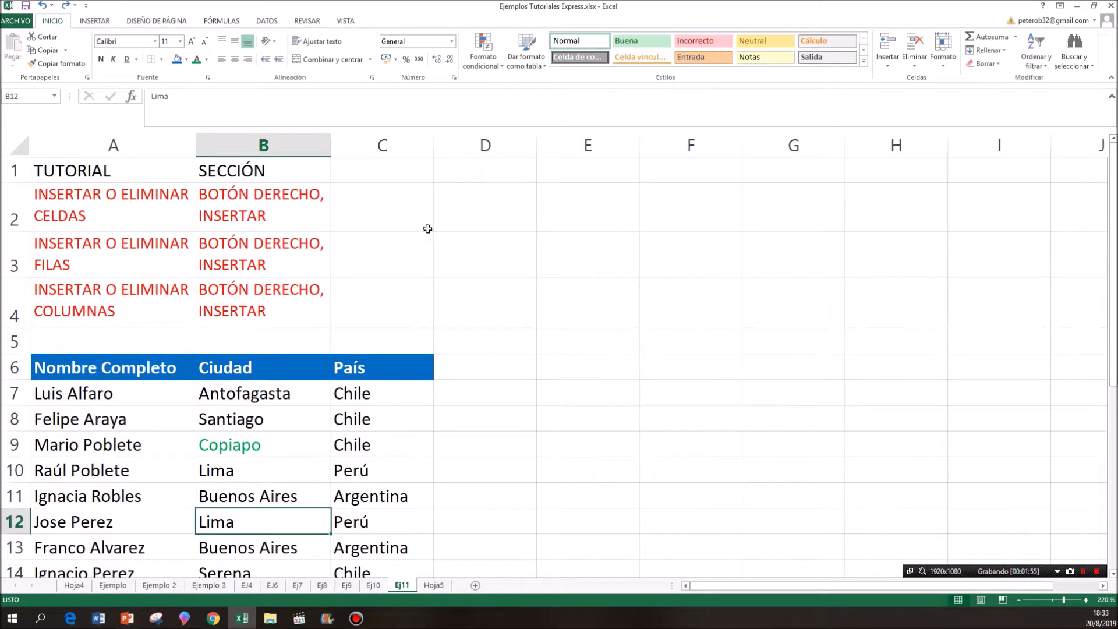
{"action": "left_click_drag", "start_coordinate": [134, 262], "coordinate": [244, 264]}
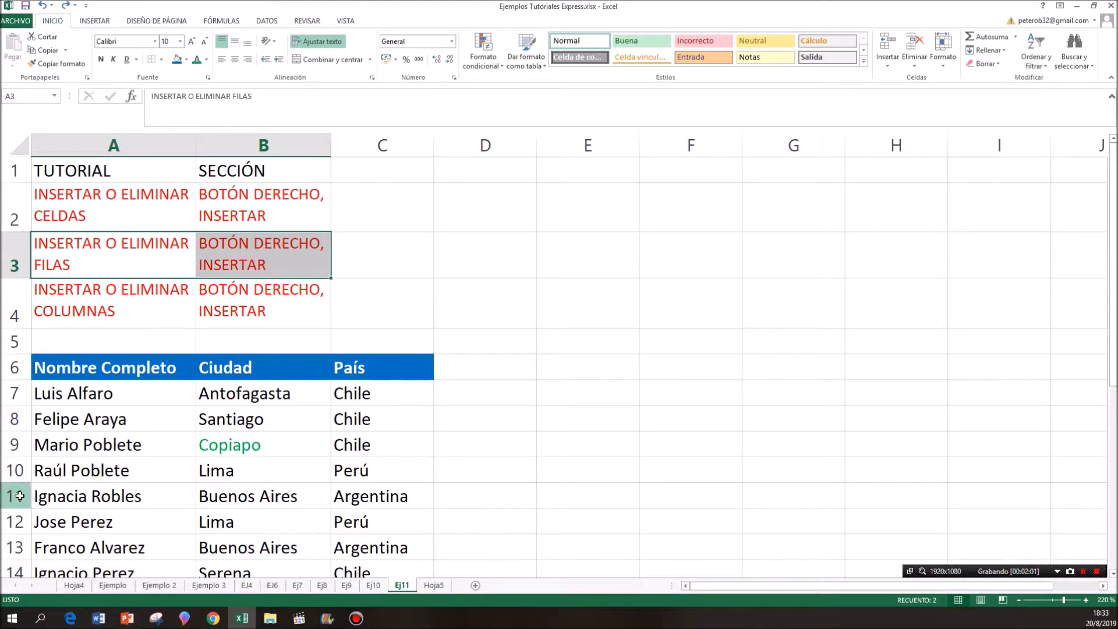
{"action": "left_click", "coordinate": [17, 497]}
{"action": "right_click", "coordinate": [19, 497]}
{"action": "left_click", "coordinate": [51, 403]}
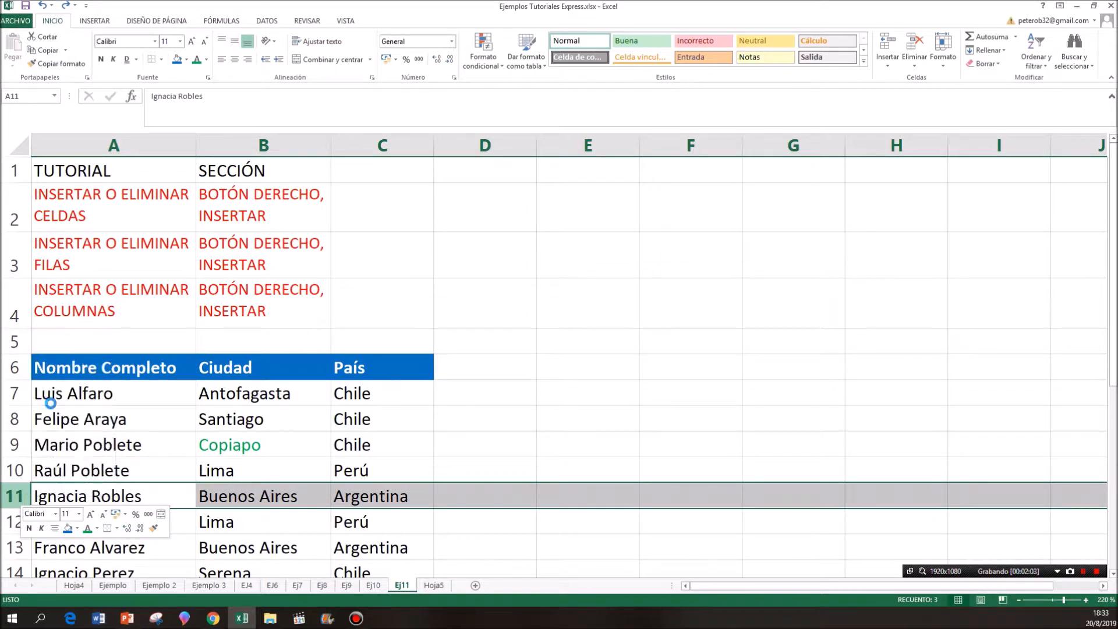
Enter the new person's full name in cell A11, correcting the first name's "i" to "í"
{"action": "left_click", "coordinate": [114, 499]}
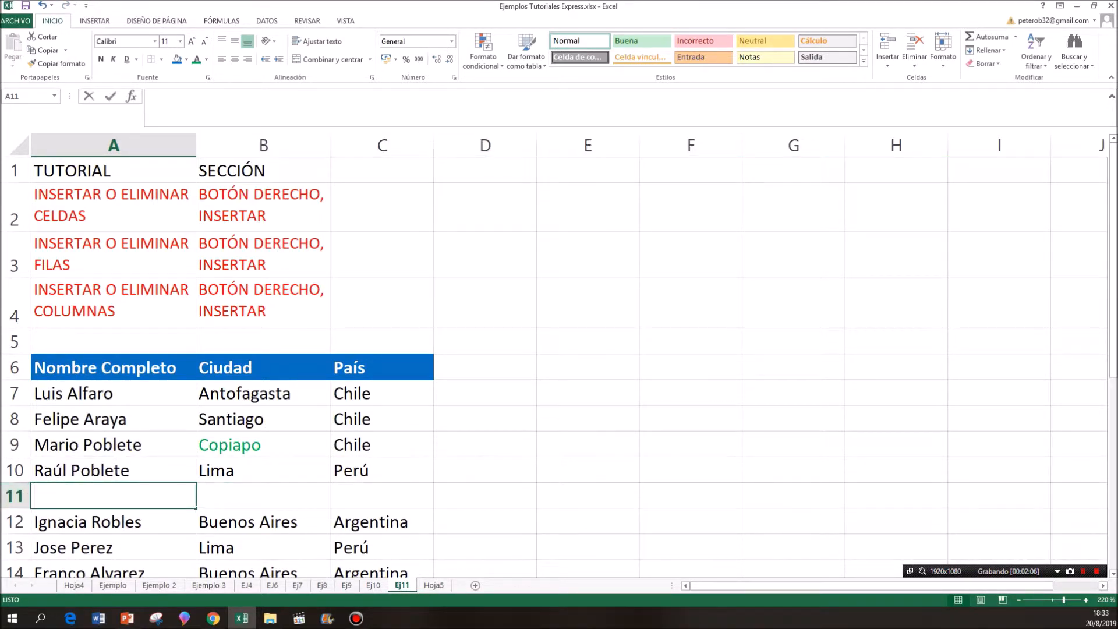
{"action": "type", "text": "Mari"}
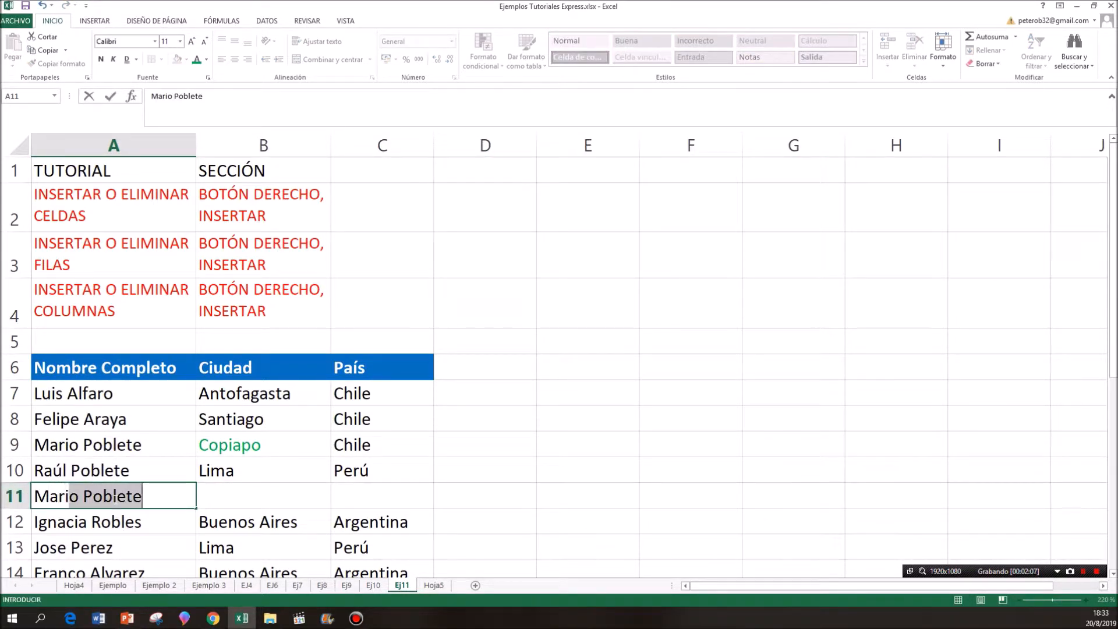
{"action": "type", "text": "a Araya"}
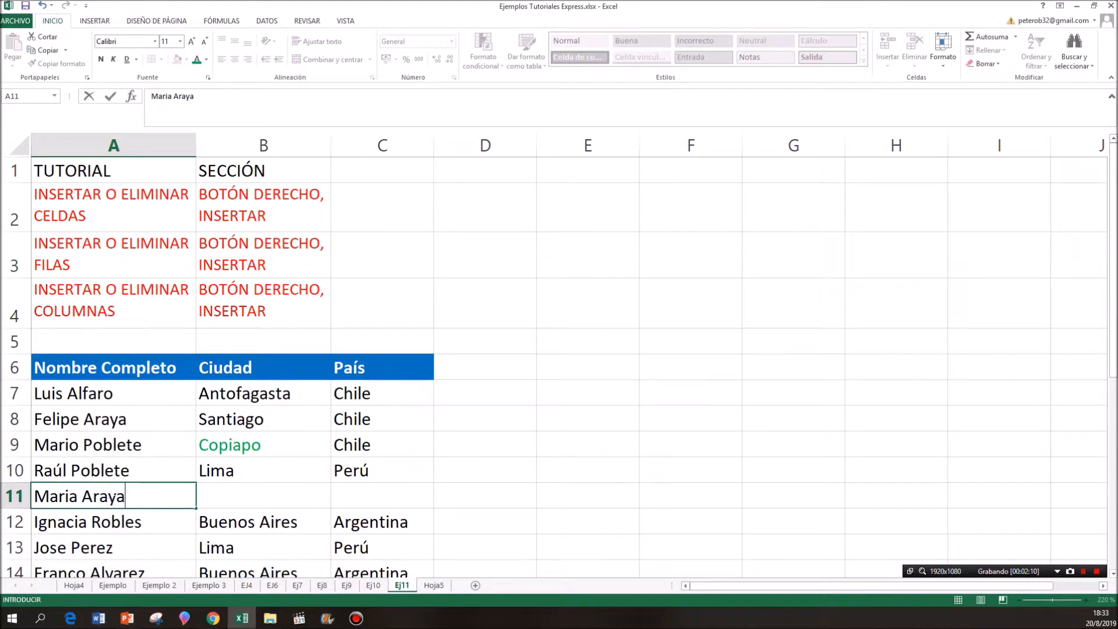
{"action": "left_click", "coordinate": [69, 496]}
{"action": "key", "text": "BackSpace"}
{"action": "type", "text": "í"}
Complete the new row with Copiapo as Ciudad in B11 and Chile as País in C11
{"action": "left_click", "coordinate": [235, 494]}
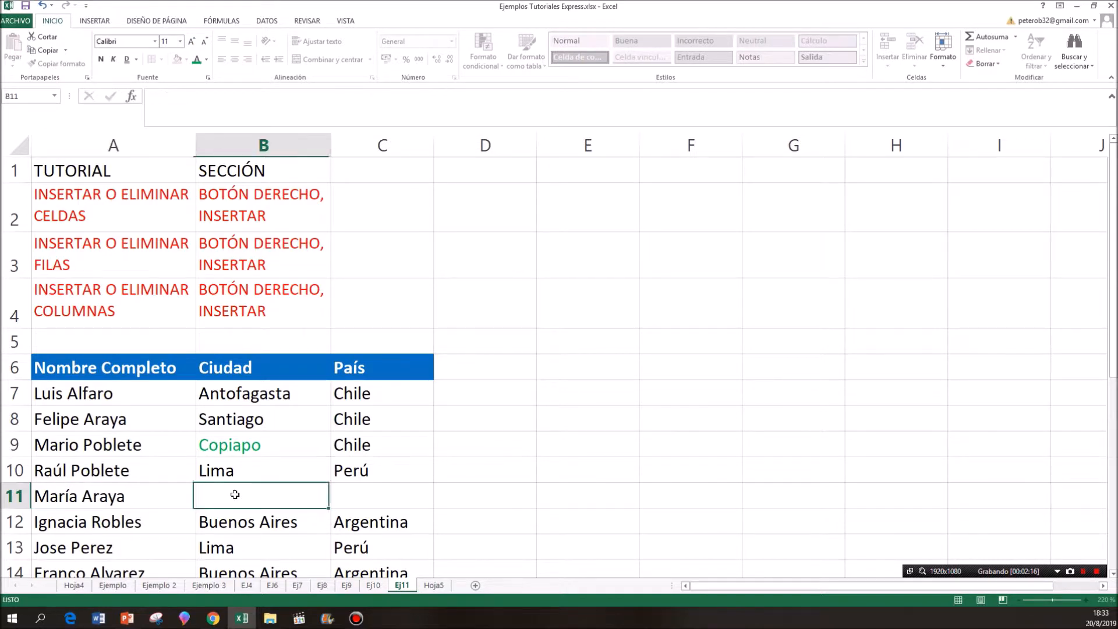
{"action": "type", "text": "C"}
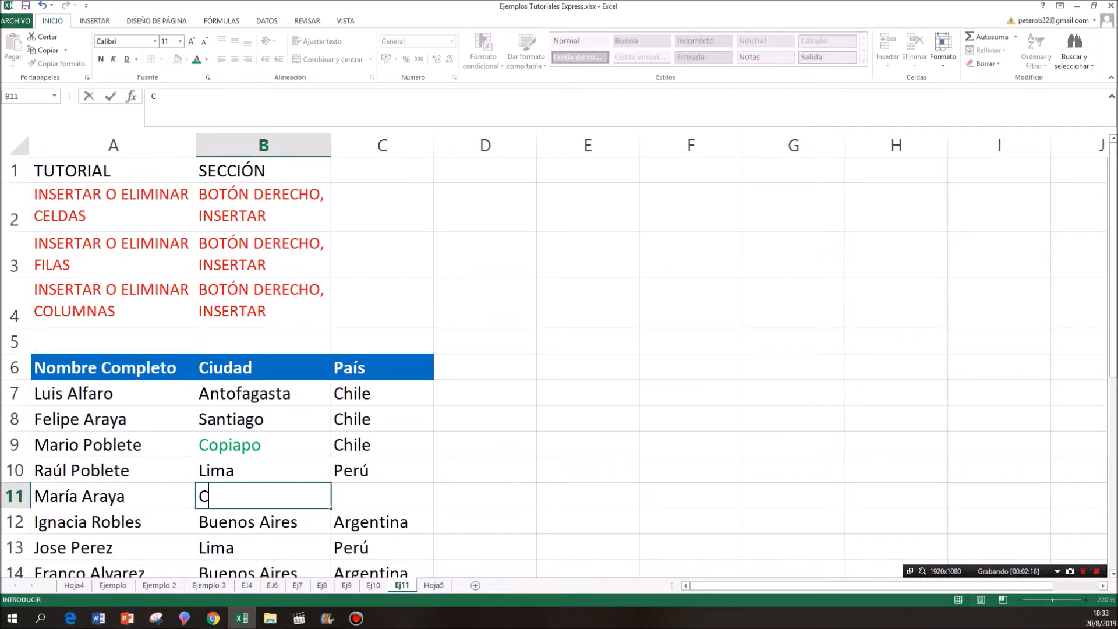
{"action": "type", "text": "opiapo"}
{"action": "key", "text": "Return"}
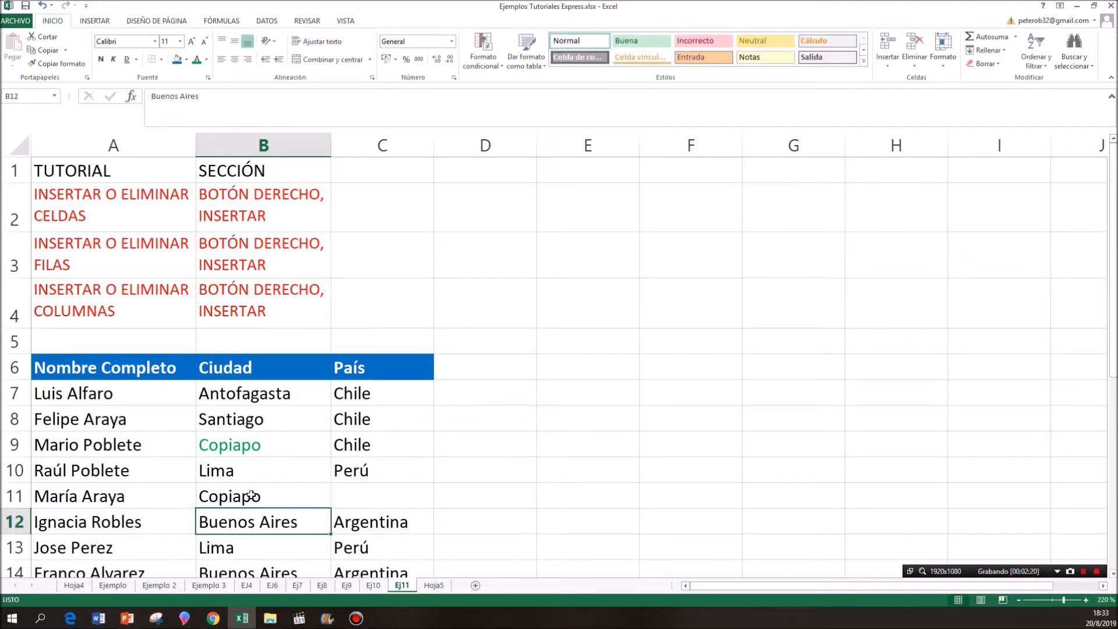
{"action": "left_click", "coordinate": [371, 494]}
{"action": "type", "text": "Chile"}
{"action": "key", "text": "Return"}
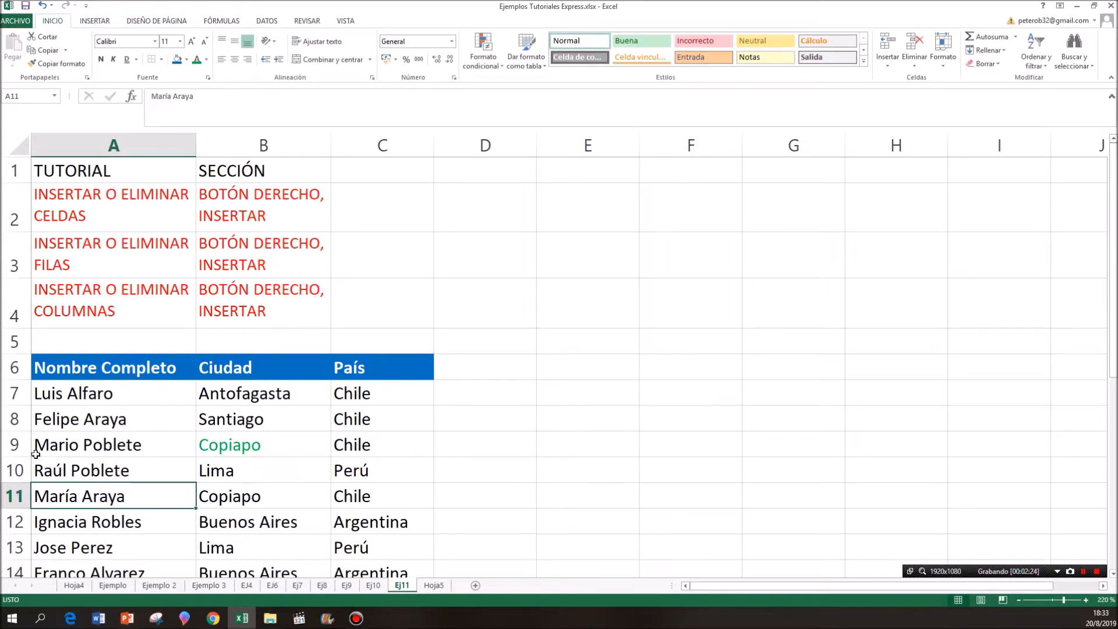
Select rows 9 to 11 and insert three blank rows above them twice
{"action": "left_click_drag", "start_coordinate": [15, 444], "coordinate": [14, 496]}
{"action": "right_click", "coordinate": [15, 496]}
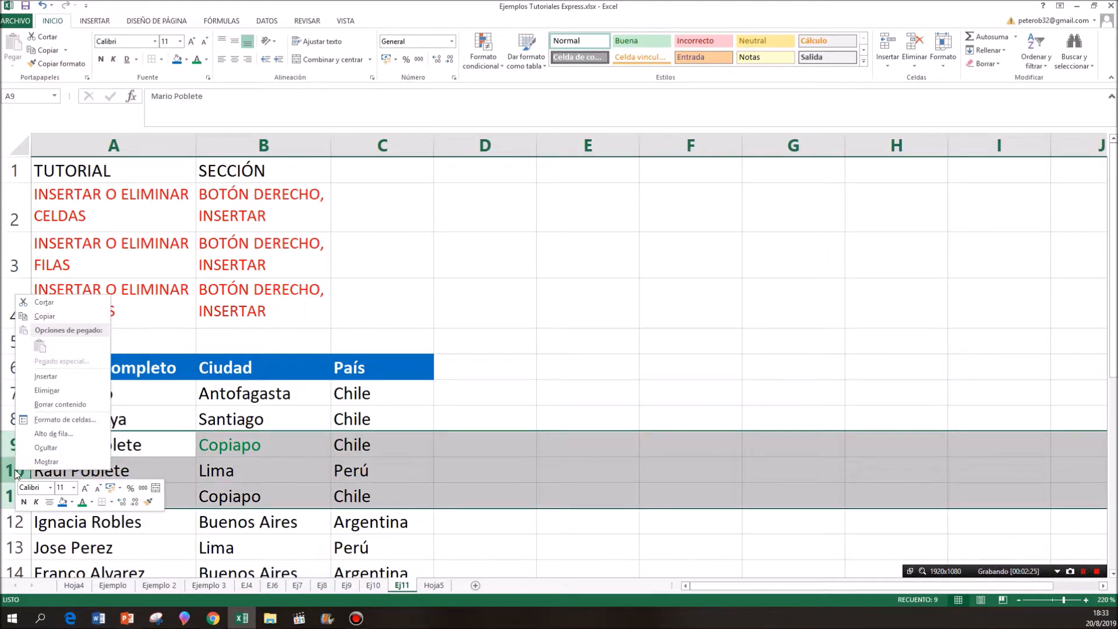
{"action": "left_click", "coordinate": [50, 382]}
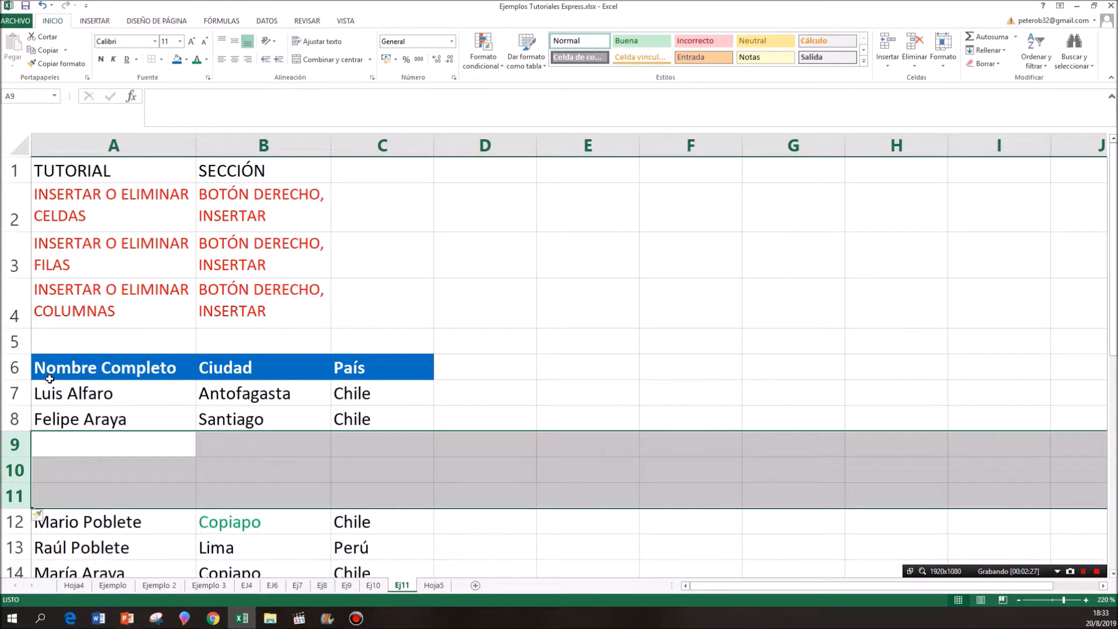
{"action": "right_click", "coordinate": [19, 454]}
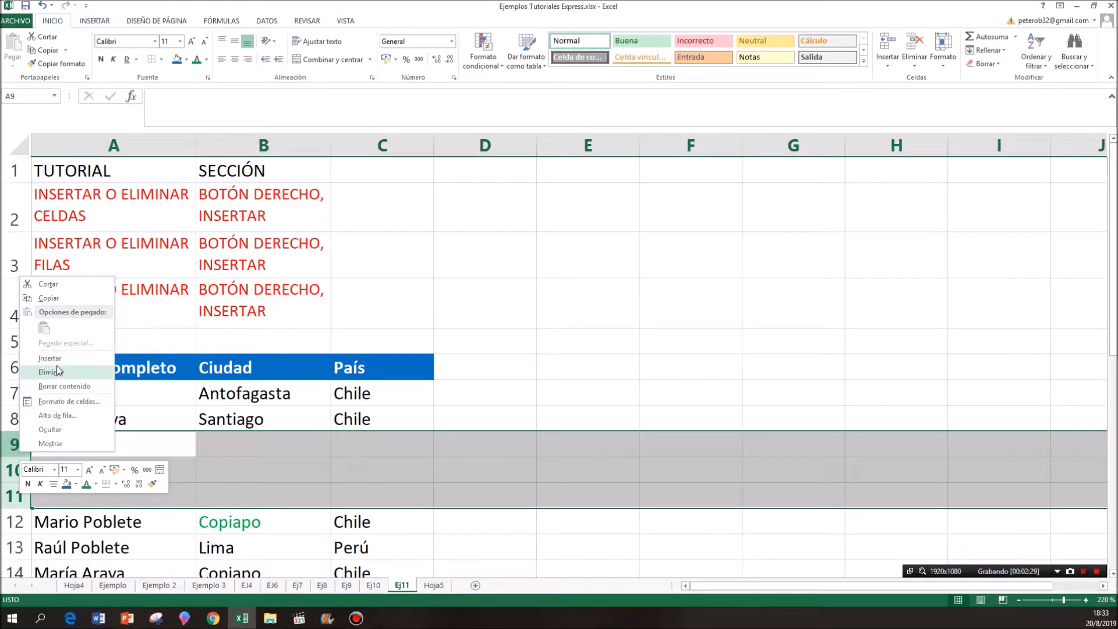
{"action": "left_click", "coordinate": [50, 358]}
Delete the blank rows 9 to 11 twice to remove all six inserted rows
{"action": "right_click", "coordinate": [21, 448]}
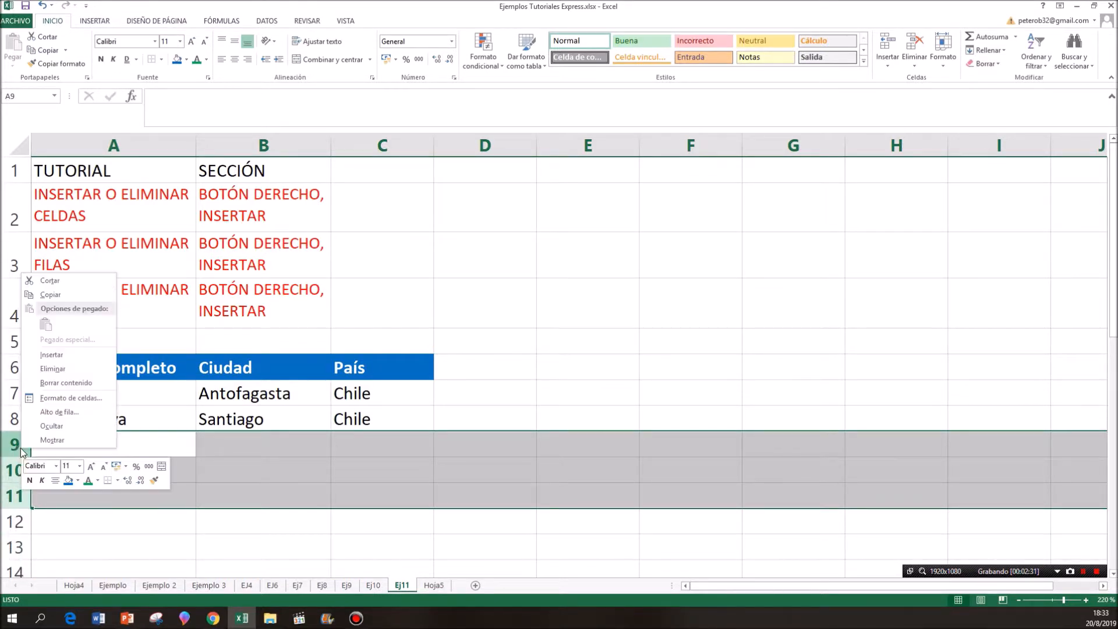
{"action": "left_click", "coordinate": [58, 371]}
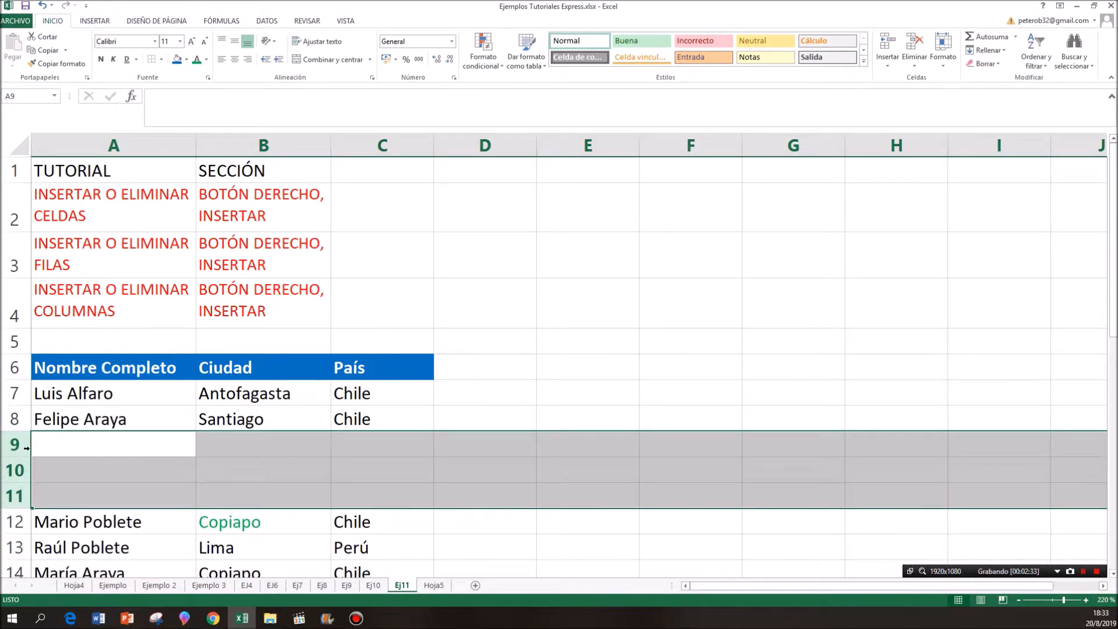
{"action": "right_click", "coordinate": [21, 446]}
{"action": "left_click", "coordinate": [60, 372]}
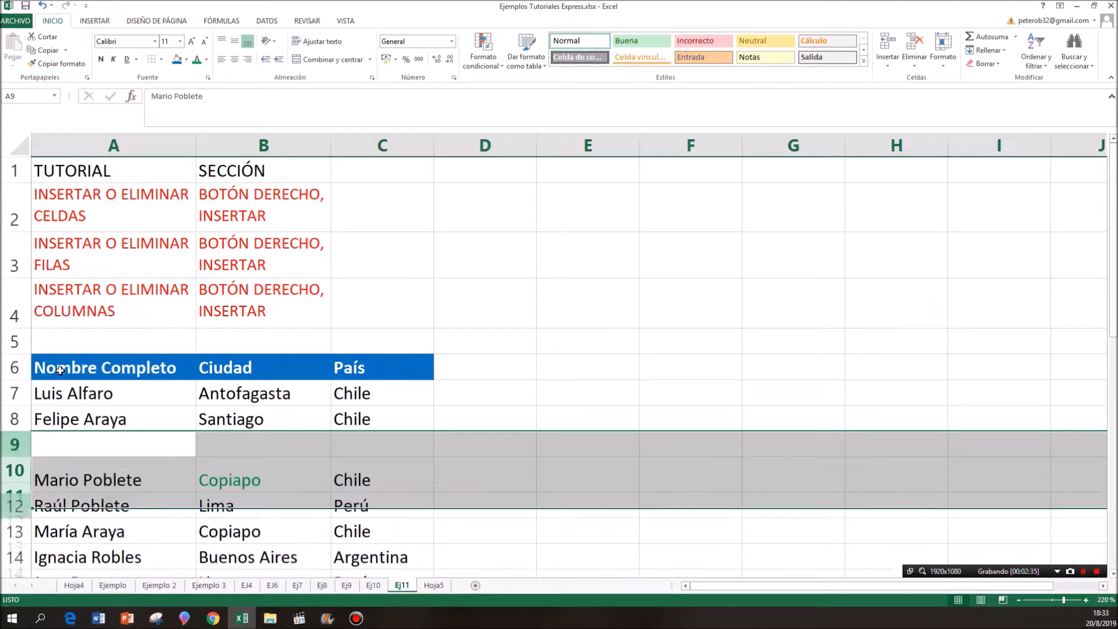
{"action": "left_click", "coordinate": [104, 478]}
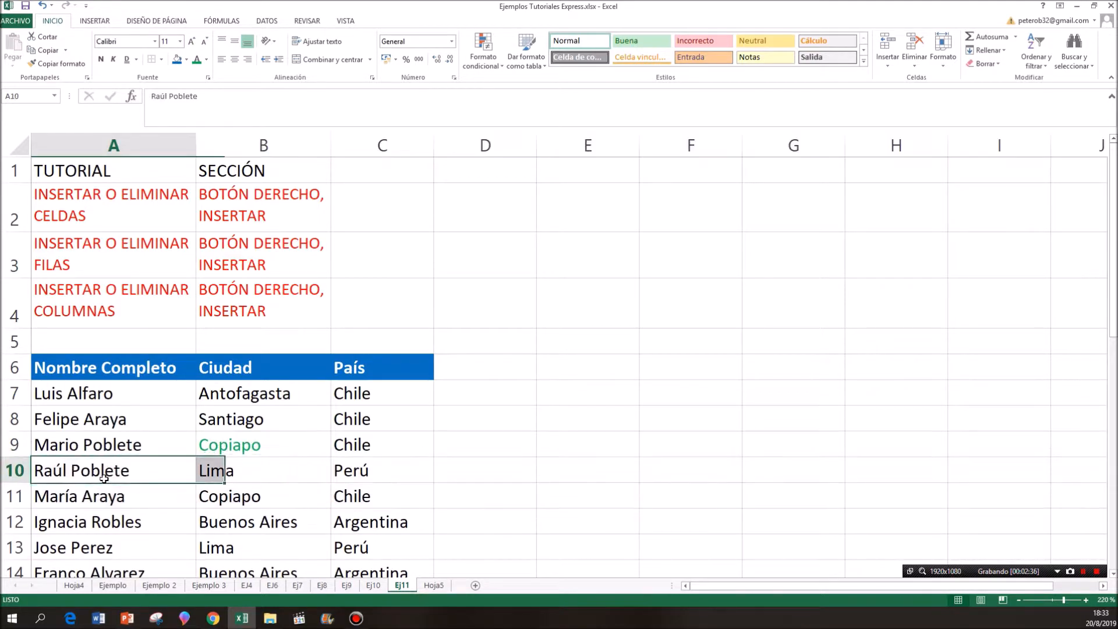
Insert an entire blank column at column B, between Nombre Completo and Ciudad
{"action": "left_click", "coordinate": [113, 319]}
{"action": "left_click_drag", "start_coordinate": [91, 313], "coordinate": [232, 311]}
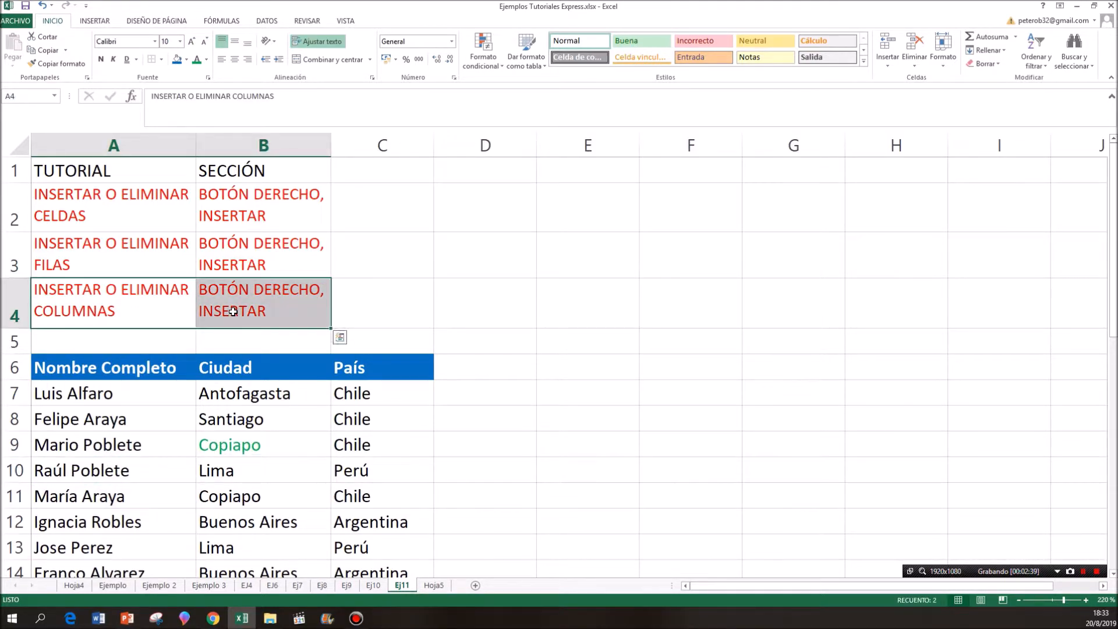
{"action": "left_click", "coordinate": [285, 151]}
{"action": "right_click", "coordinate": [288, 152]}
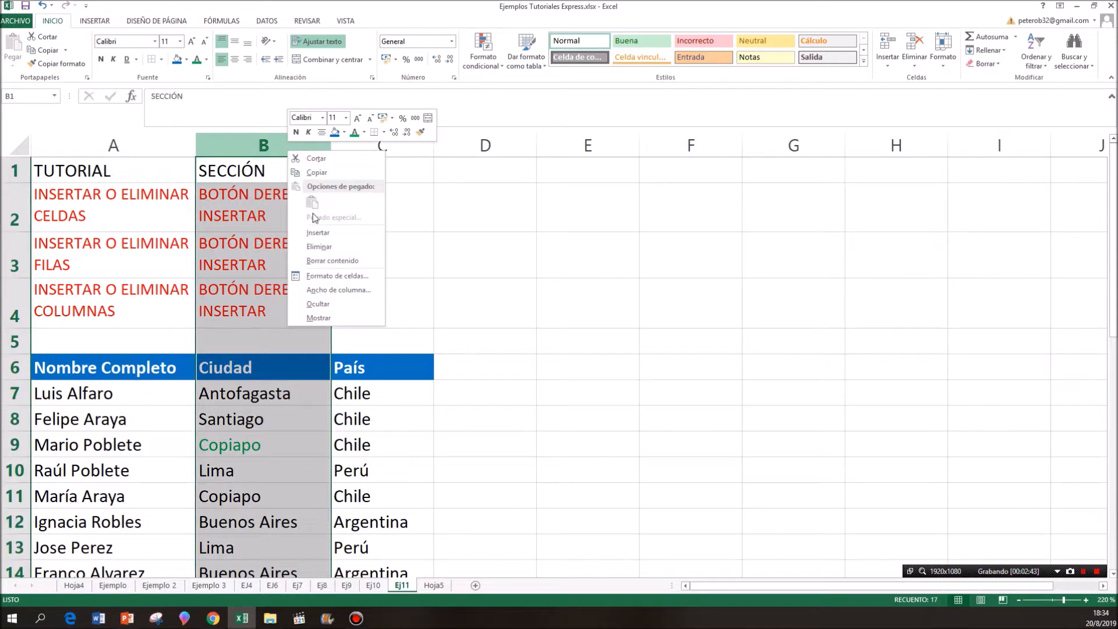
{"action": "left_click", "coordinate": [319, 231]}
Enter the header Género in cell B6 and autofit the width of column B
{"action": "left_click", "coordinate": [269, 368]}
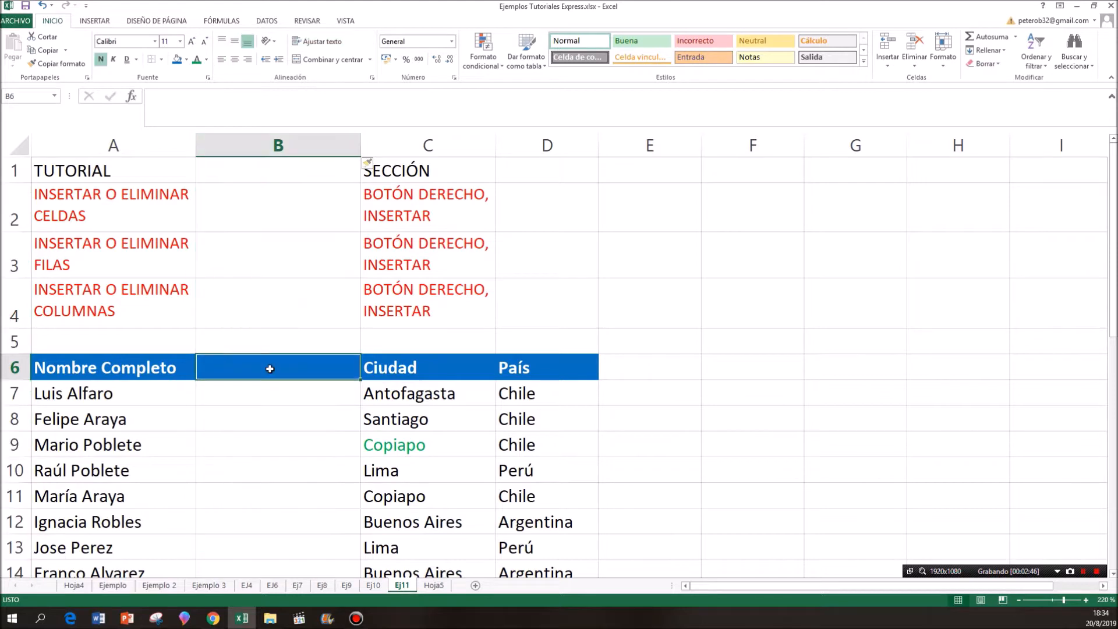
{"action": "type", "text": "G"}
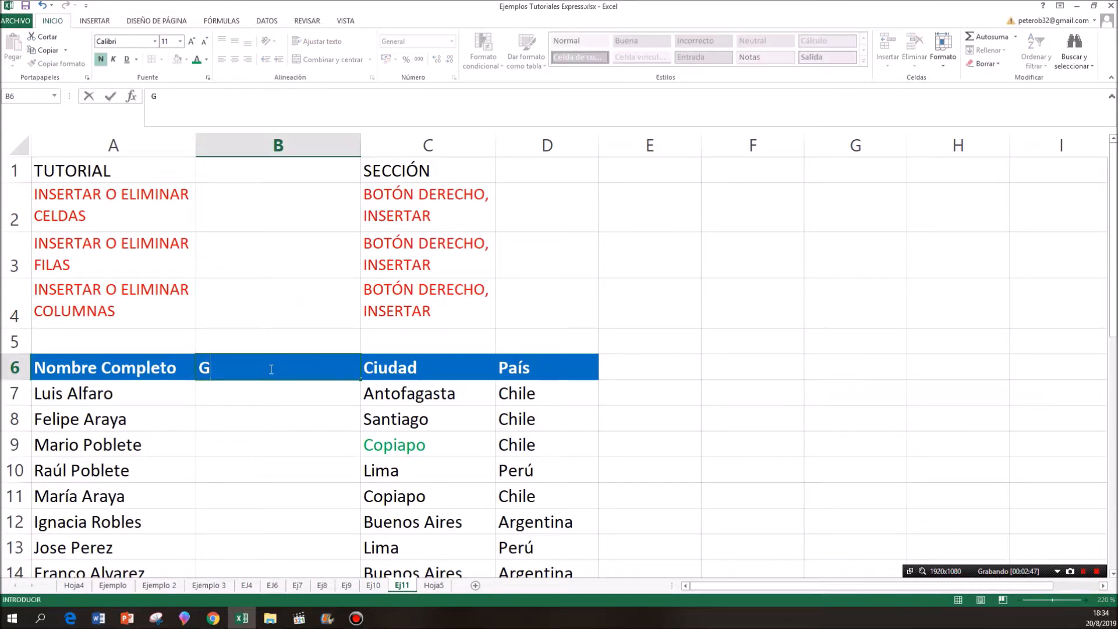
{"action": "type", "text": "énero"}
{"action": "left_click", "coordinate": [265, 407]}
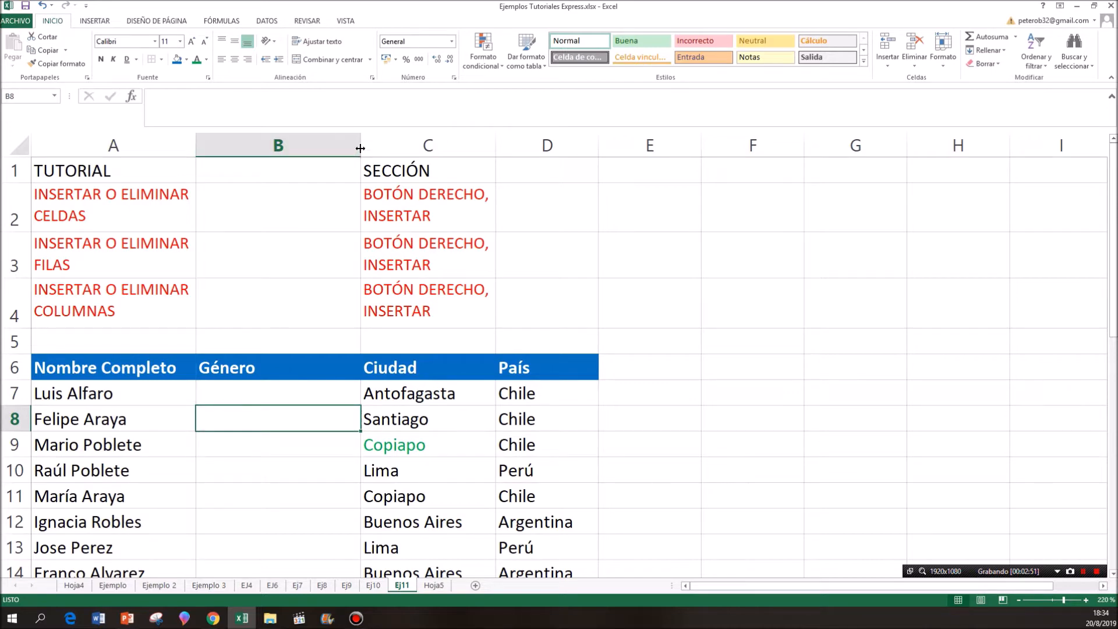
{"action": "double_click", "coordinate": [360, 148]}
Enter M in cell B7 and fill it down the Género column to B18
{"action": "left_click", "coordinate": [246, 394]}
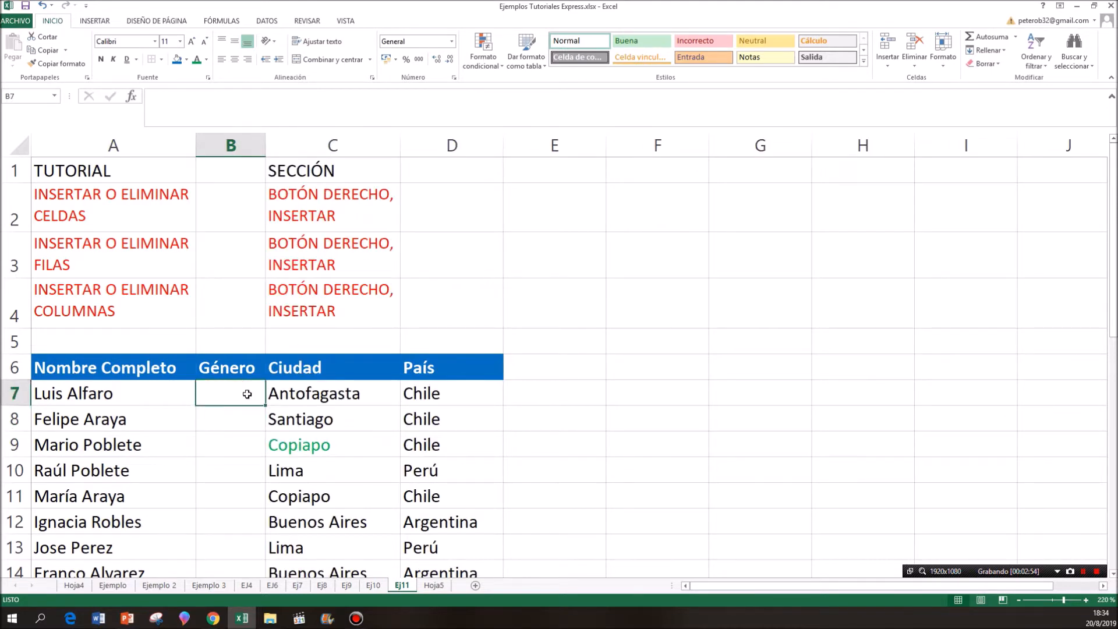
{"action": "type", "text": "M"}
{"action": "key", "text": "Return"}
{"action": "left_click", "coordinate": [251, 399]}
{"action": "left_click_drag", "start_coordinate": [264, 406], "coordinate": [243, 515]}
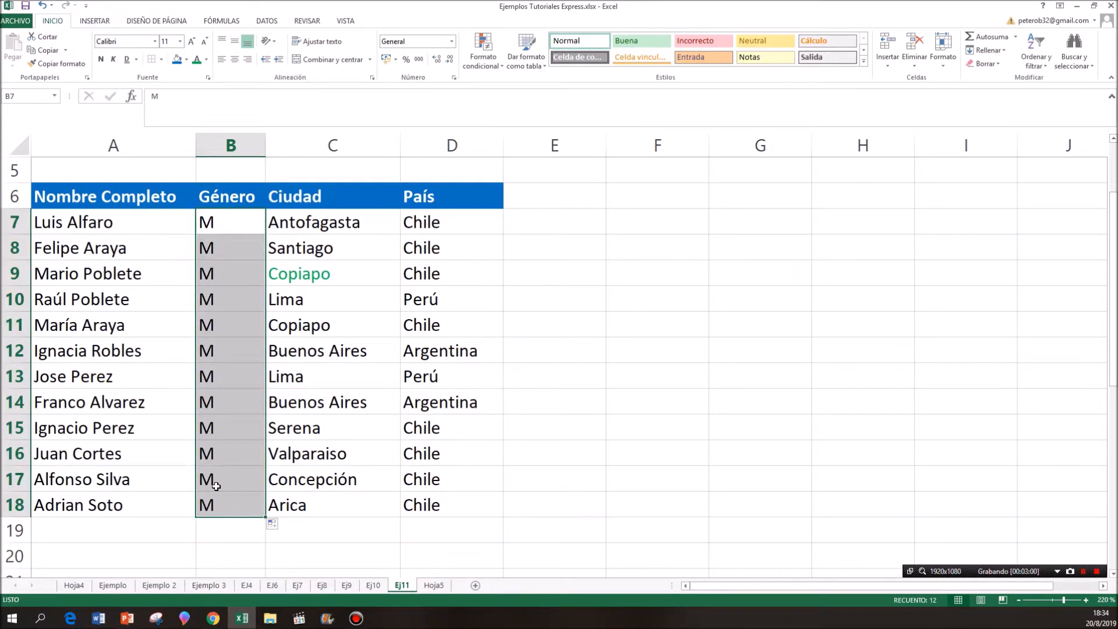
Change the Género values in cells B11 and B12 to F
{"action": "left_click", "coordinate": [209, 325]}
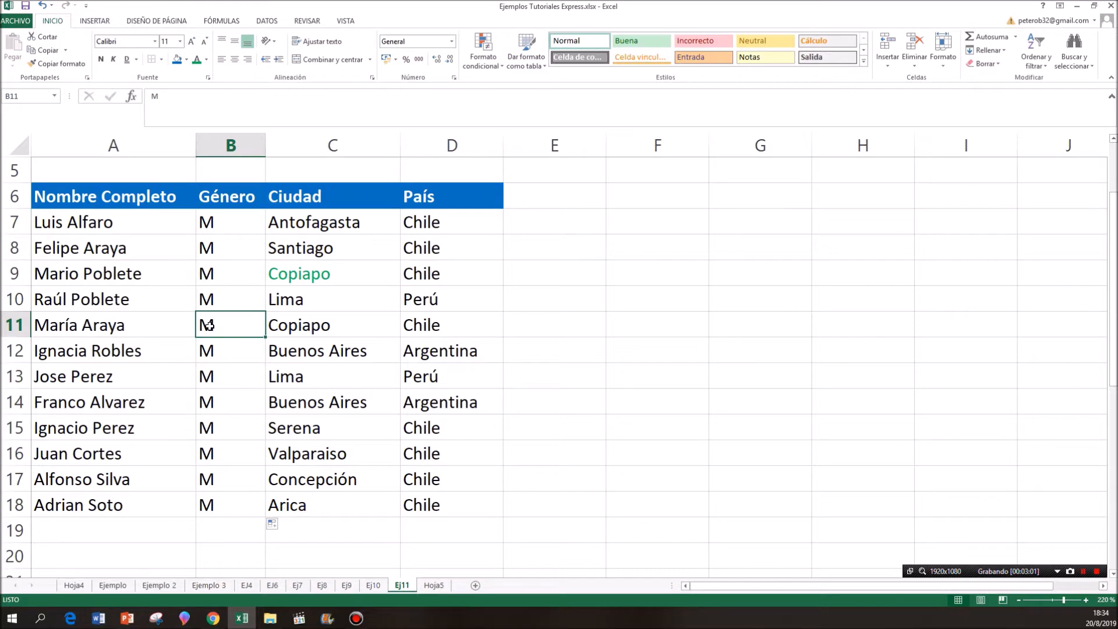
{"action": "type", "text": "F"}
{"action": "left_click", "coordinate": [223, 351]}
{"action": "type", "text": "F"}
{"action": "left_click", "coordinate": [228, 372]}
Select columns C and D and insert two blank columns before Ciudad three times
{"action": "scroll", "coordinate": [247, 291], "scroll_direction": "up", "scroll_amount": 2}
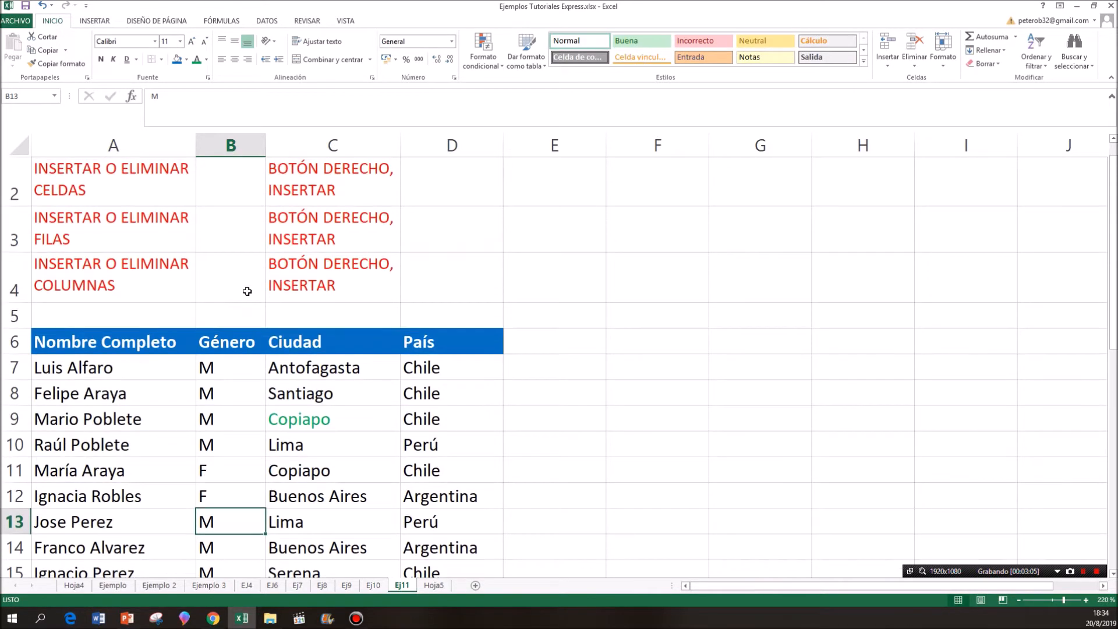
{"action": "left_click", "coordinate": [314, 146]}
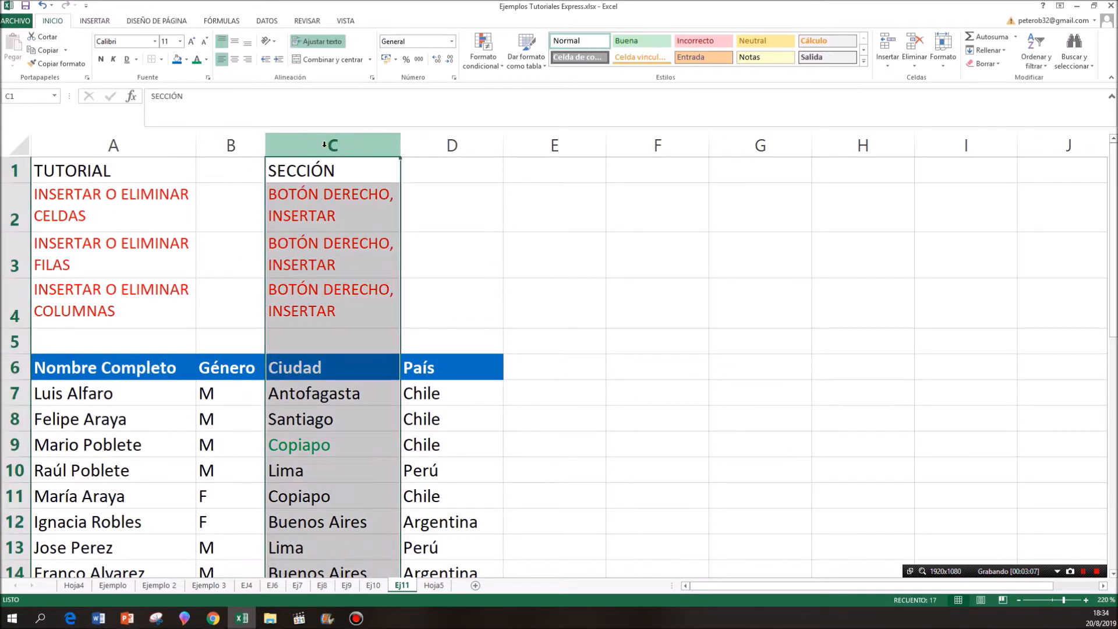
{"action": "left_click_drag", "start_coordinate": [403, 147], "coordinate": [446, 146]}
{"action": "right_click", "coordinate": [446, 146]}
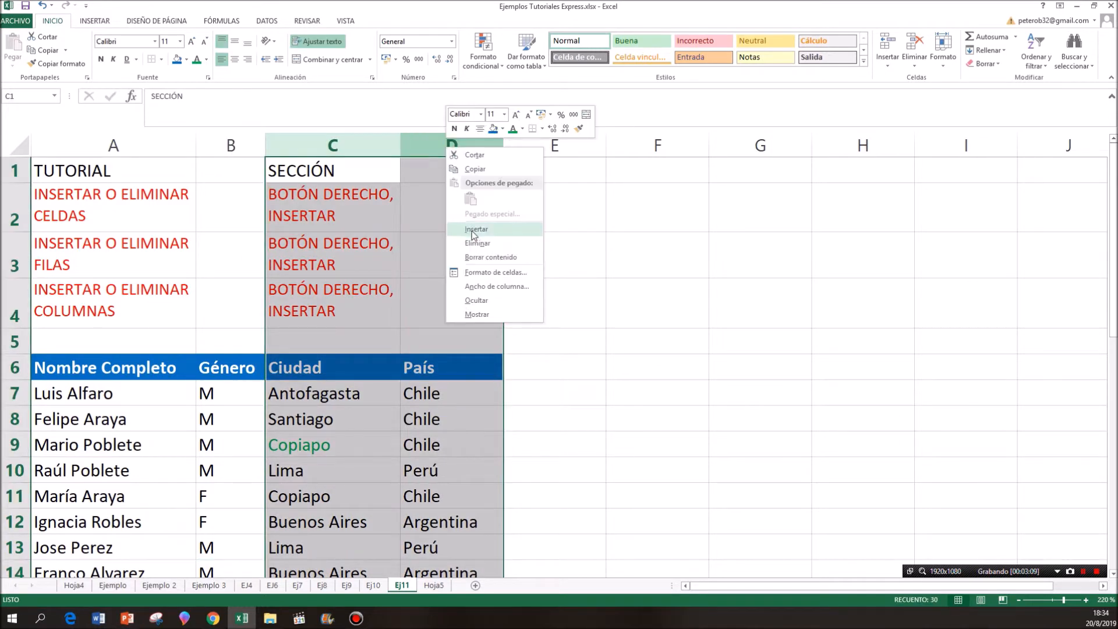
{"action": "left_click", "coordinate": [472, 231]}
{"action": "right_click", "coordinate": [391, 147]}
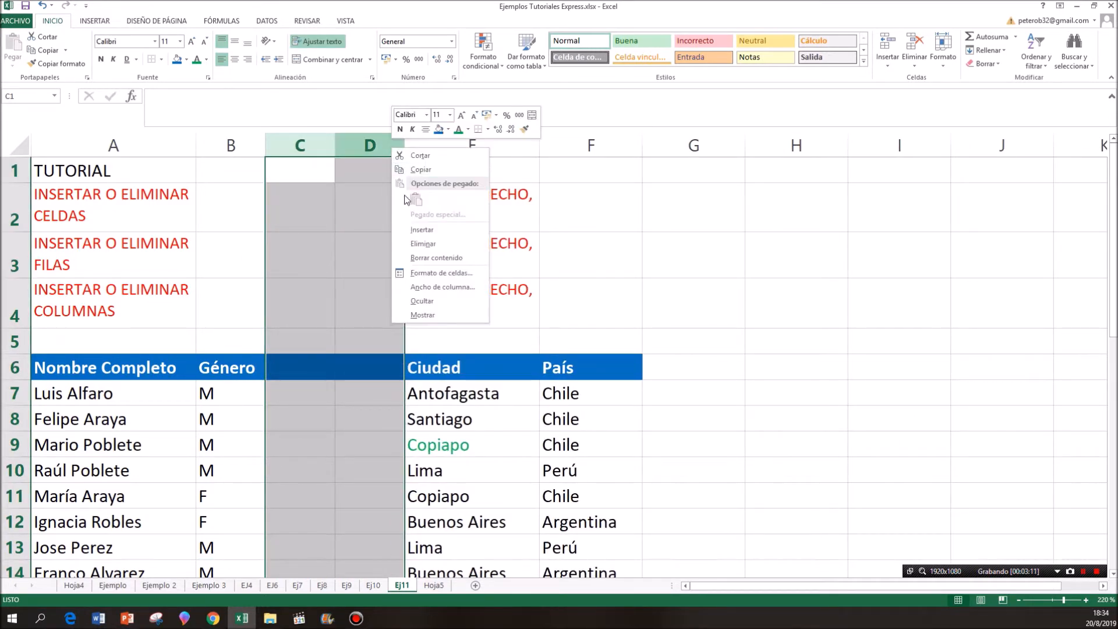
{"action": "left_click", "coordinate": [414, 232]}
{"action": "right_click", "coordinate": [393, 149]}
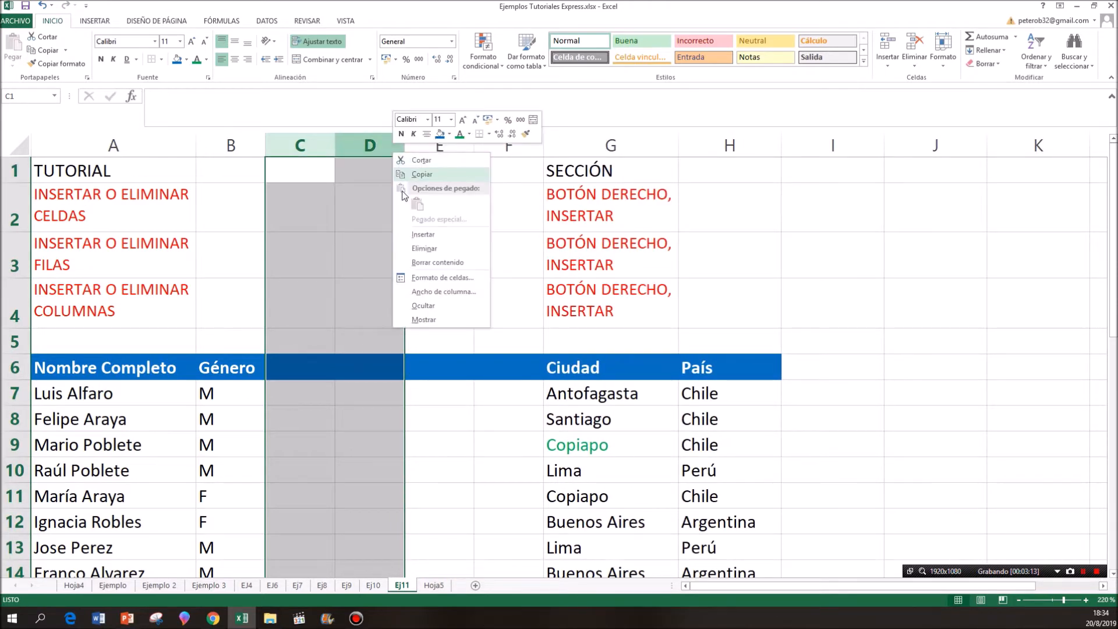
{"action": "left_click", "coordinate": [408, 234]}
Delete the blank columns C and D three times to remove all six inserted columns
{"action": "right_click", "coordinate": [377, 146]}
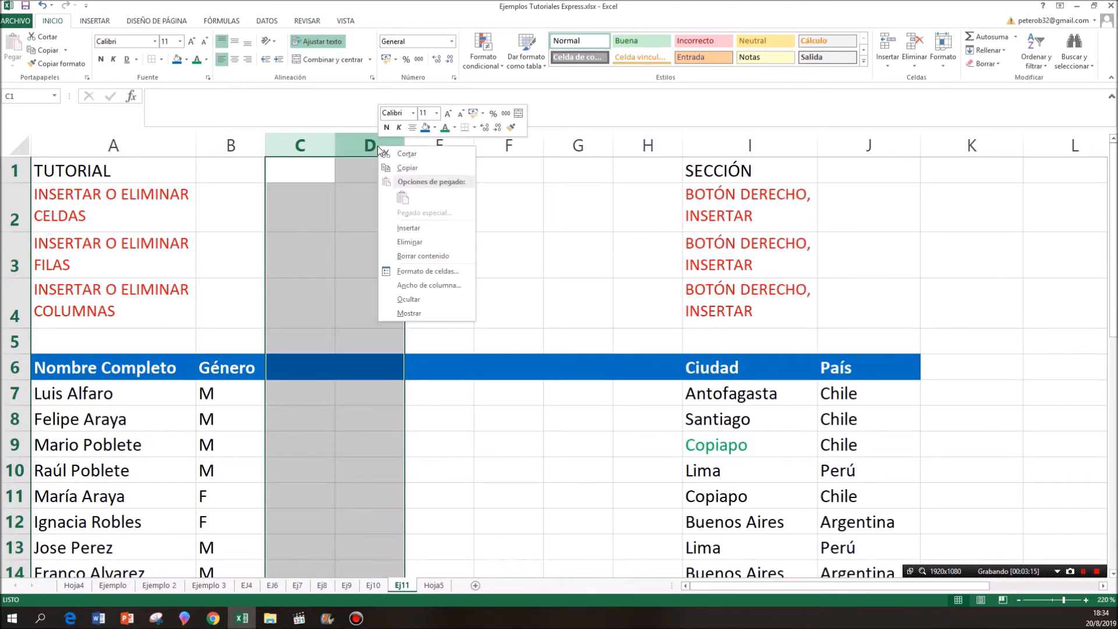
{"action": "left_click", "coordinate": [390, 242]}
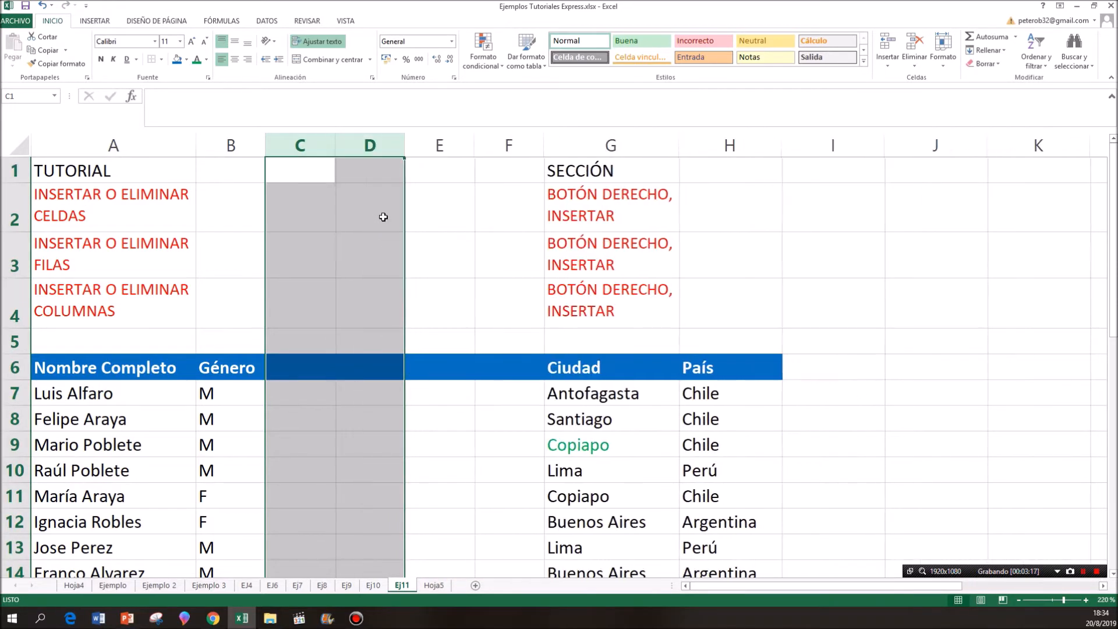
{"action": "right_click", "coordinate": [375, 152]}
{"action": "left_click", "coordinate": [389, 245]}
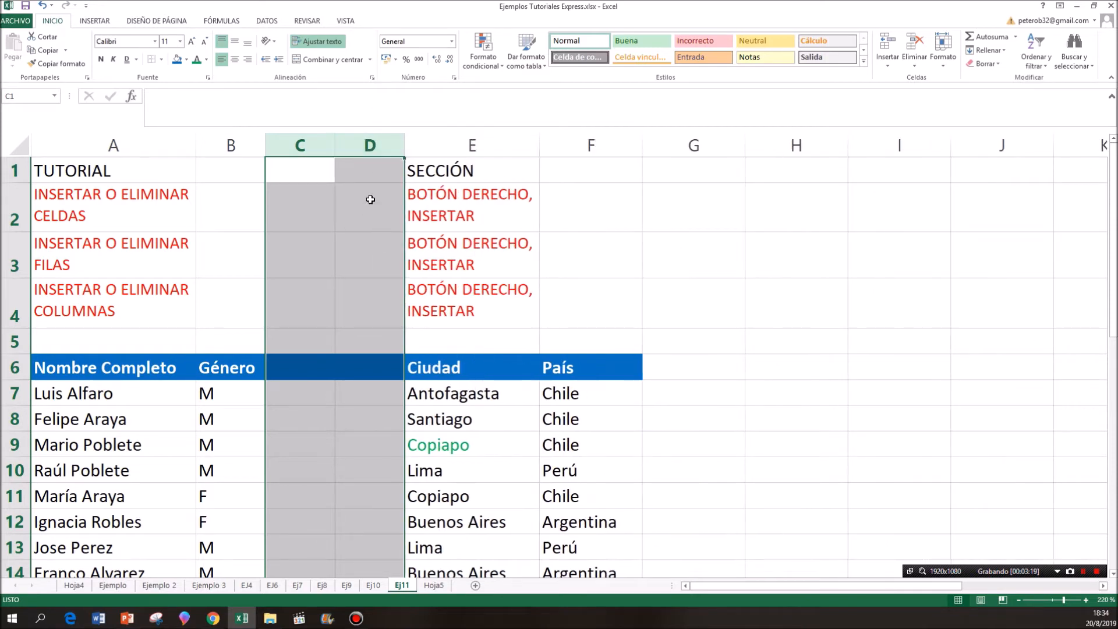
{"action": "right_click", "coordinate": [367, 149]}
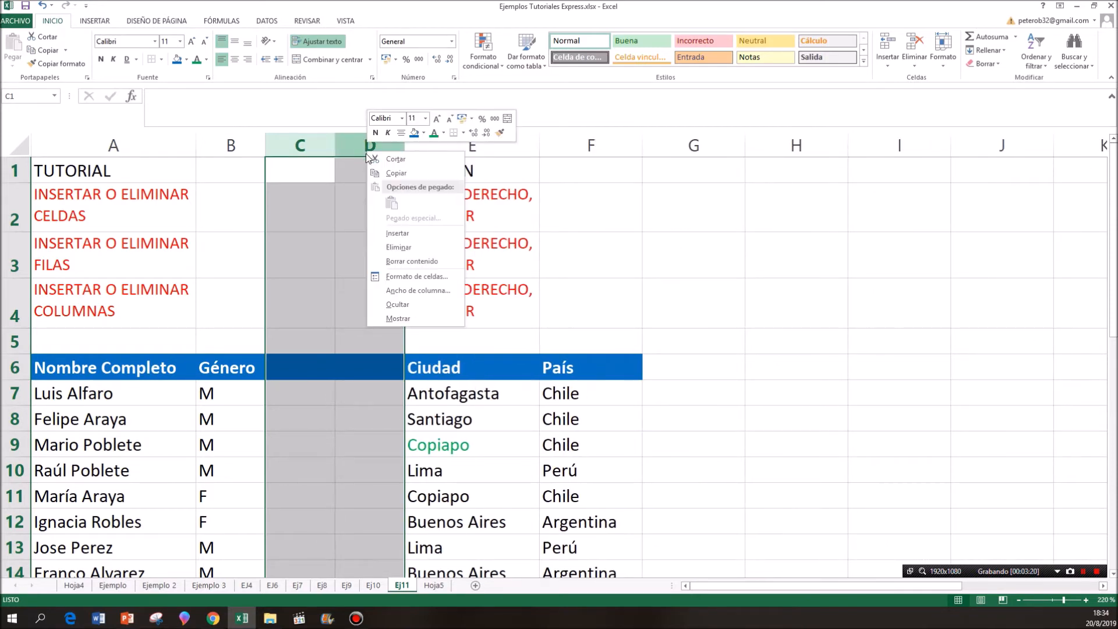
{"action": "left_click", "coordinate": [384, 247]}
{"action": "left_click_drag", "start_coordinate": [152, 311], "coordinate": [329, 310]}
{"action": "left_click", "coordinate": [555, 351]}
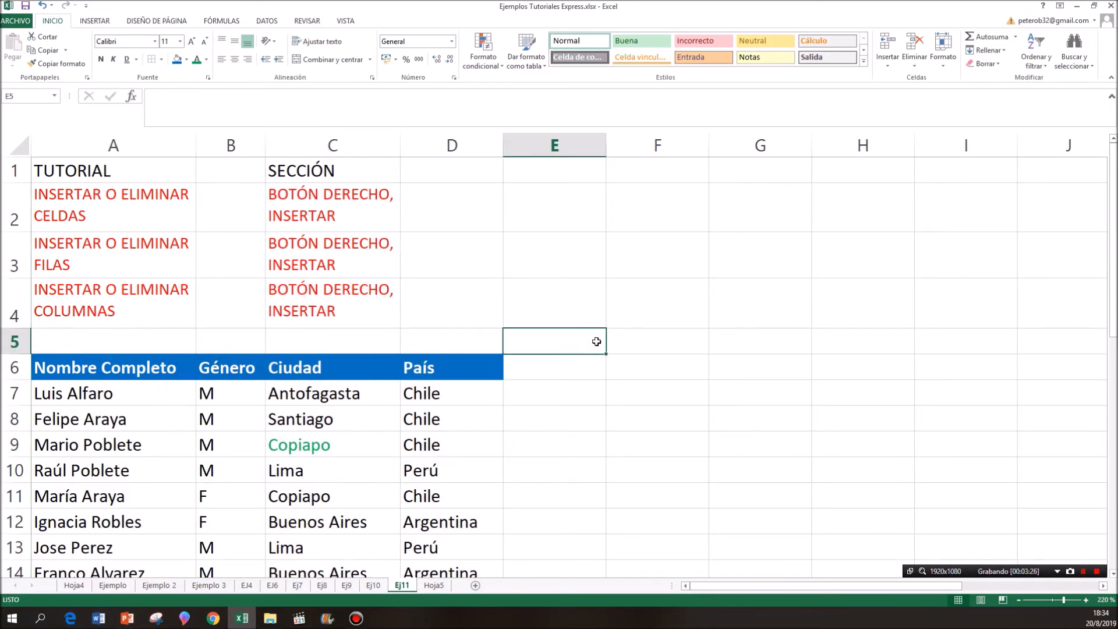
{"action": "left_click_drag", "start_coordinate": [1114, 304], "coordinate": [1113, 349]}
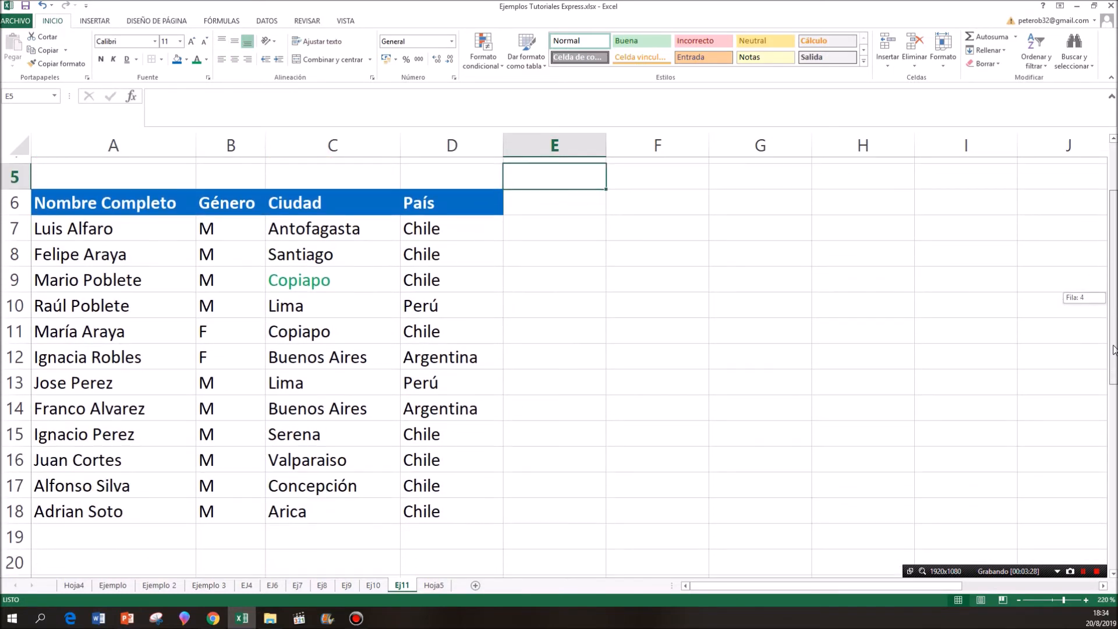